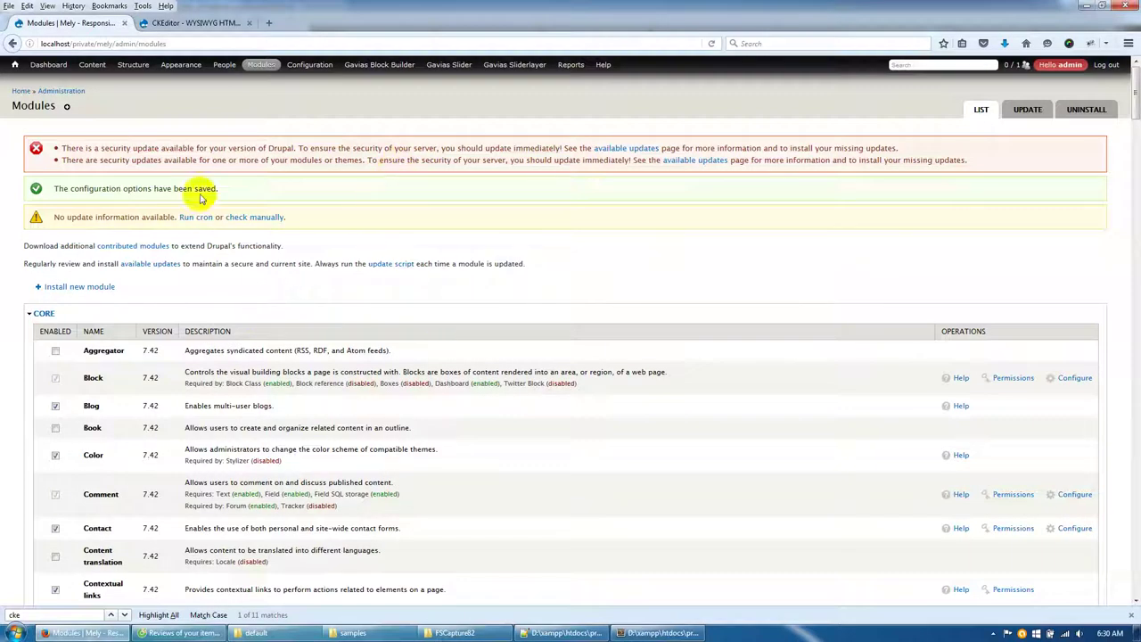
# - Go from the CKEditor module's project page on drupal.org through the linked demo page to the CKEditor download page
pyautogui.click(194, 23)
pyautogui.scroll(15, 297, 266)
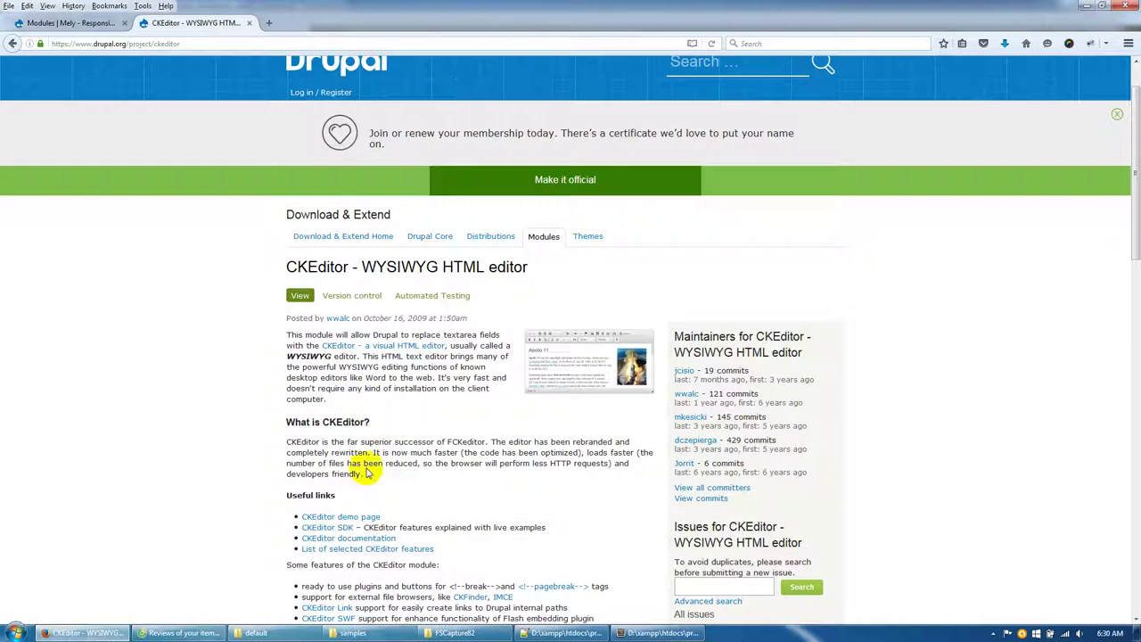
pyautogui.click(331, 518)
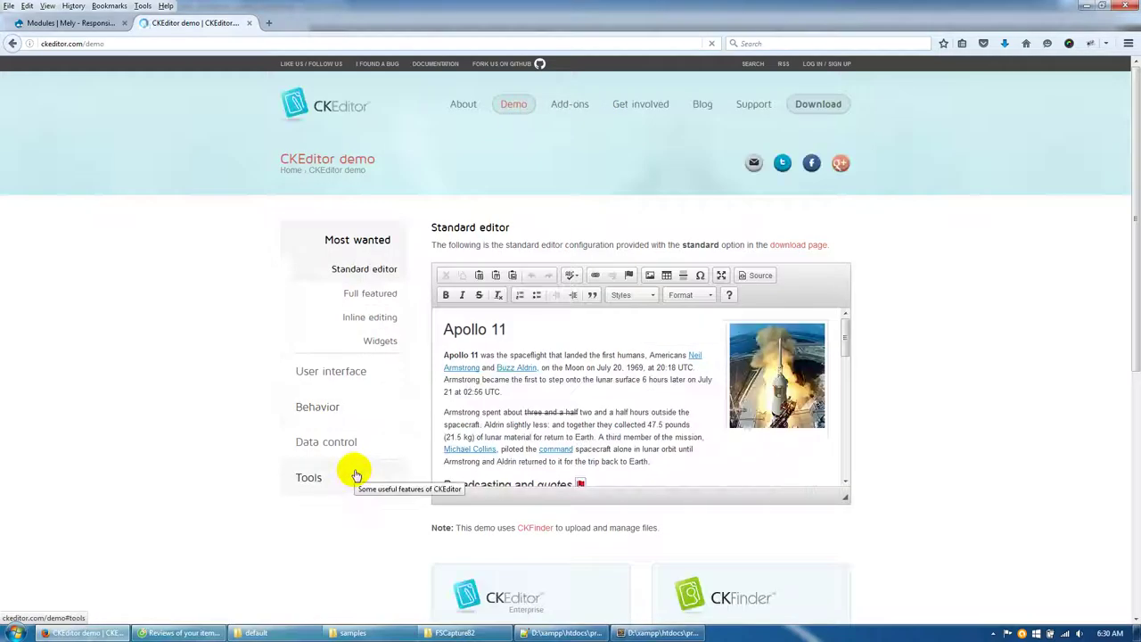
pyautogui.click(812, 107)
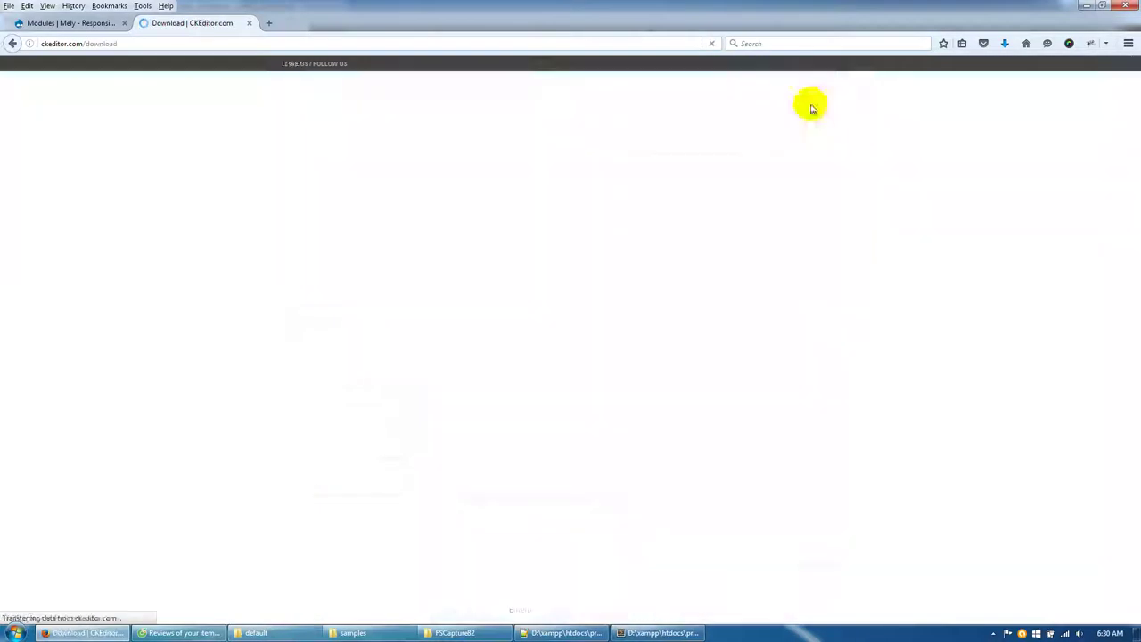
pyautogui.scroll(-3, 492, 385)
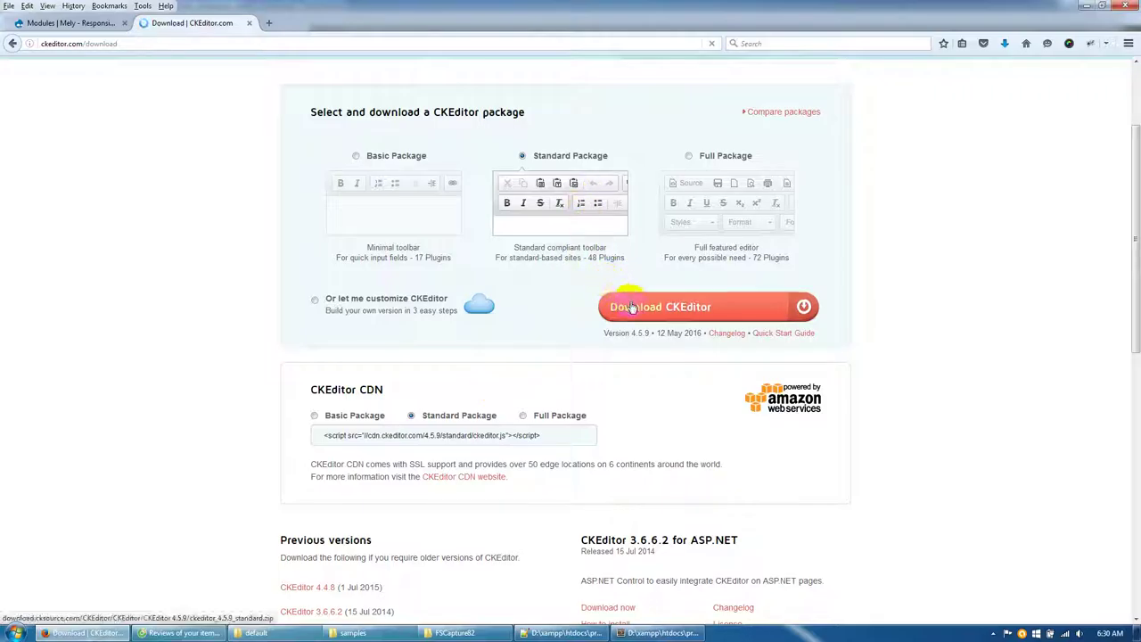
# - Download the CKEditor Standard Package and save ckeditor_4.5.9_standard.zip to the Desktop
pyautogui.click(683, 306)
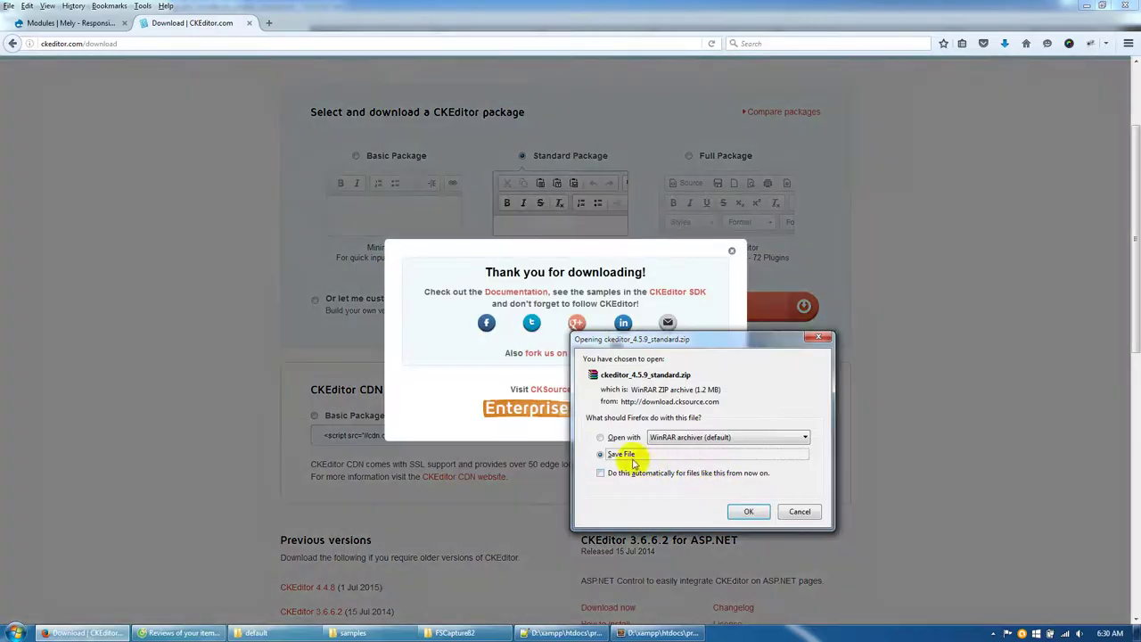
pyautogui.click(749, 511)
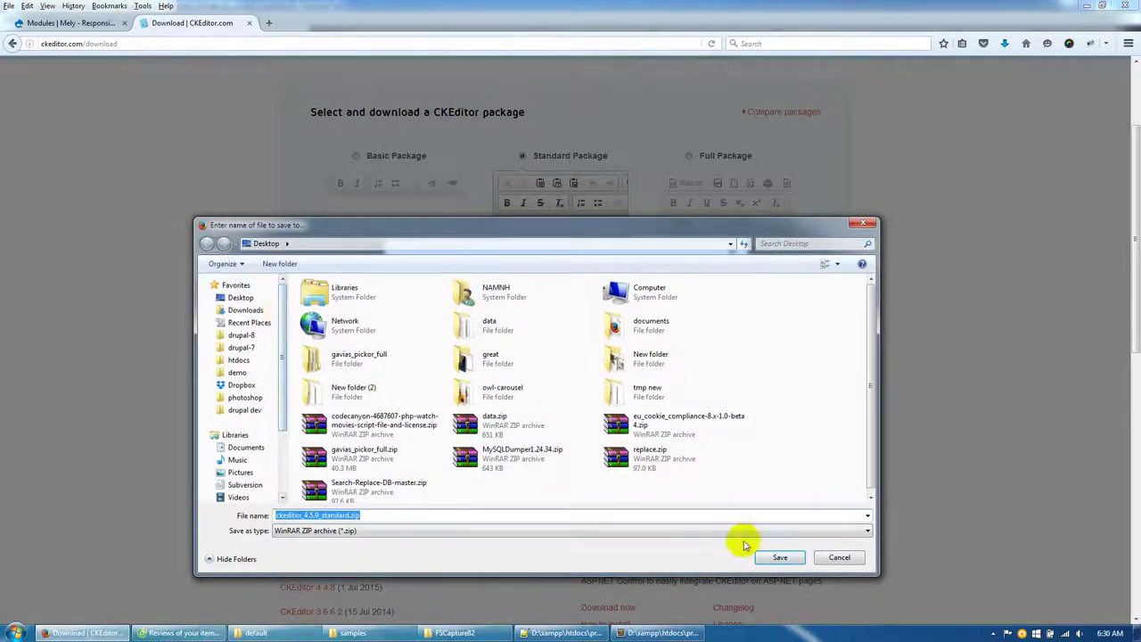
pyautogui.click(794, 555)
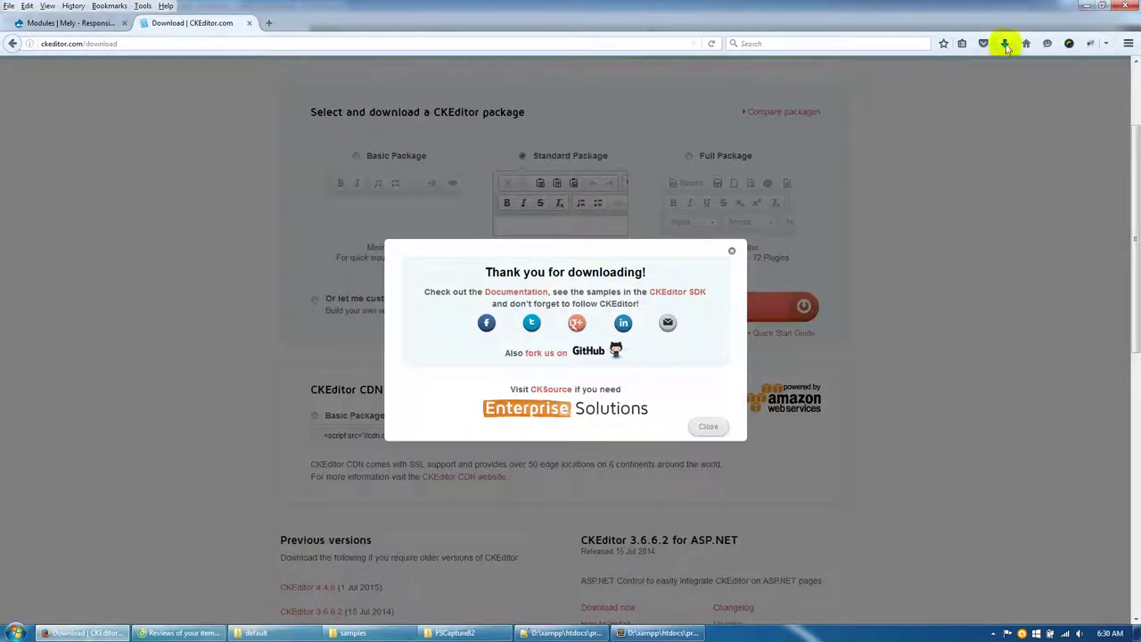
# - Open the downloaded ckeditor_4.5.9_standard.zip from the desktop in WinRAR and dismiss the licence notice
pyautogui.click(1006, 46)
pyautogui.press('super+d')
pyautogui.moveTo(140, 555); pyautogui.dragTo(432, 339)
pyautogui.doubleClick(427, 337)
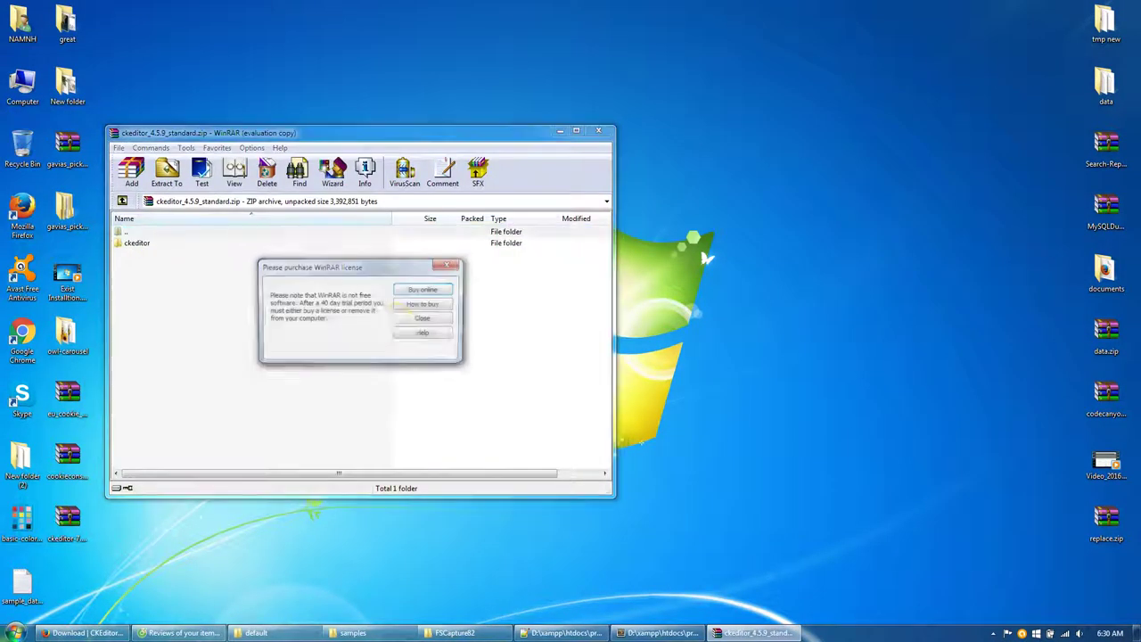
pyautogui.click(446, 265)
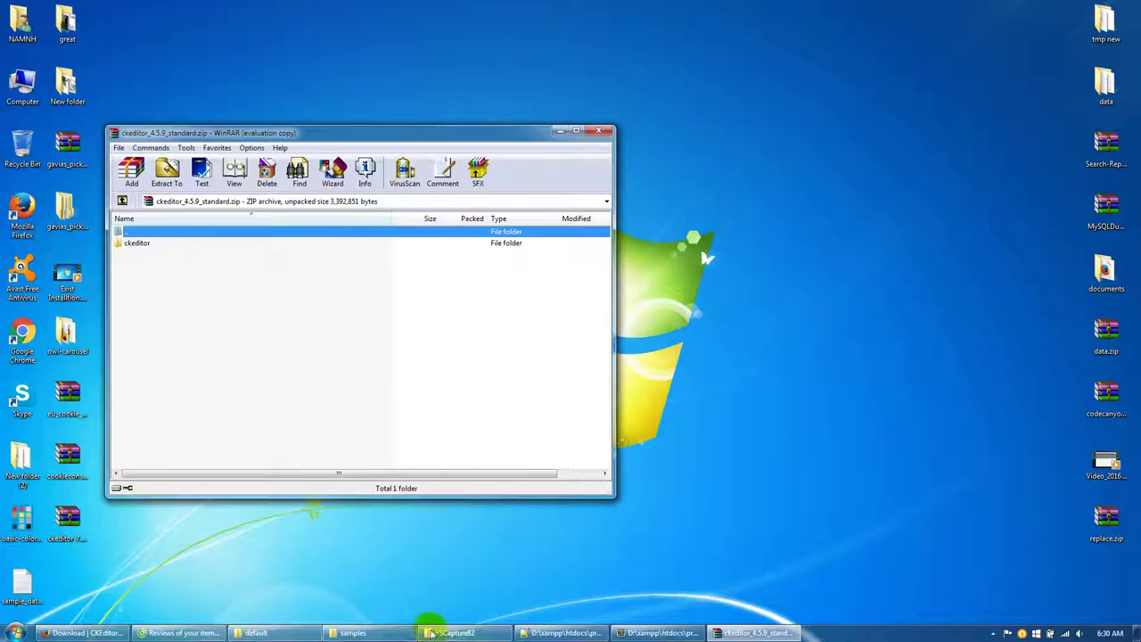
# - Switch to the open file explorer window and open the sites folder of the mely site
pyautogui.click(257, 633)
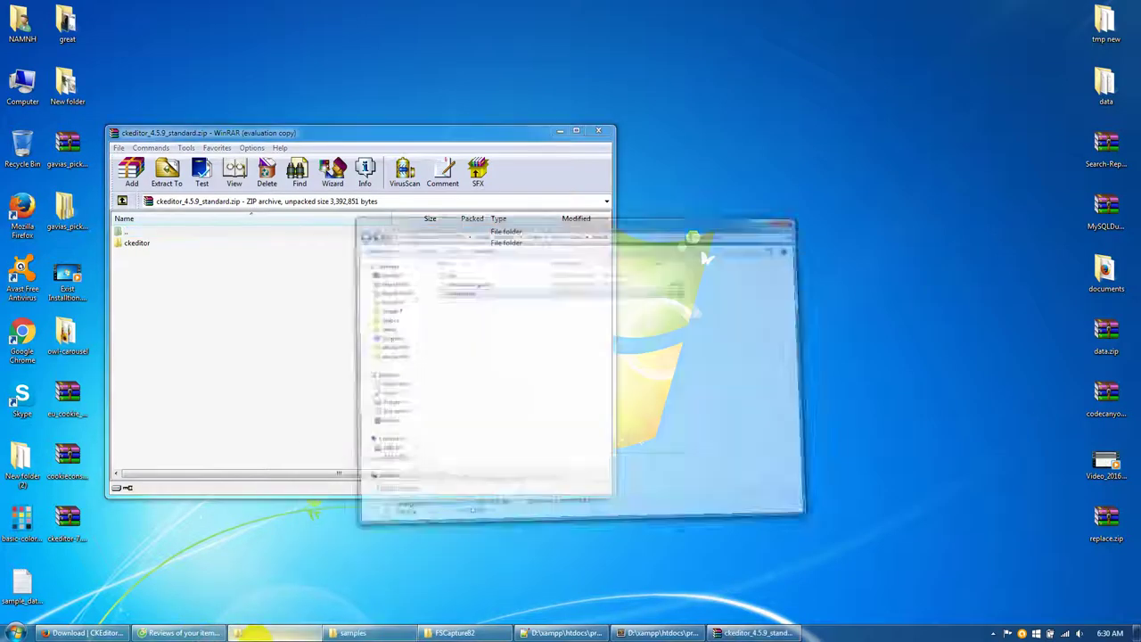
pyautogui.click(676, 95)
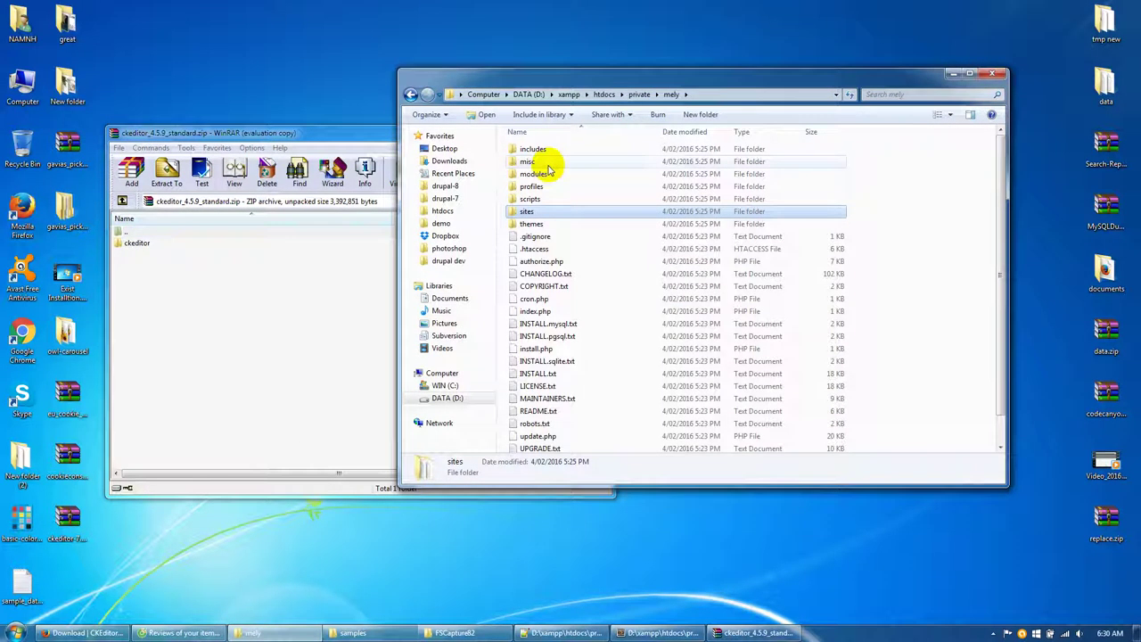
pyautogui.doubleClick(533, 213)
pyautogui.doubleClick(540, 149)
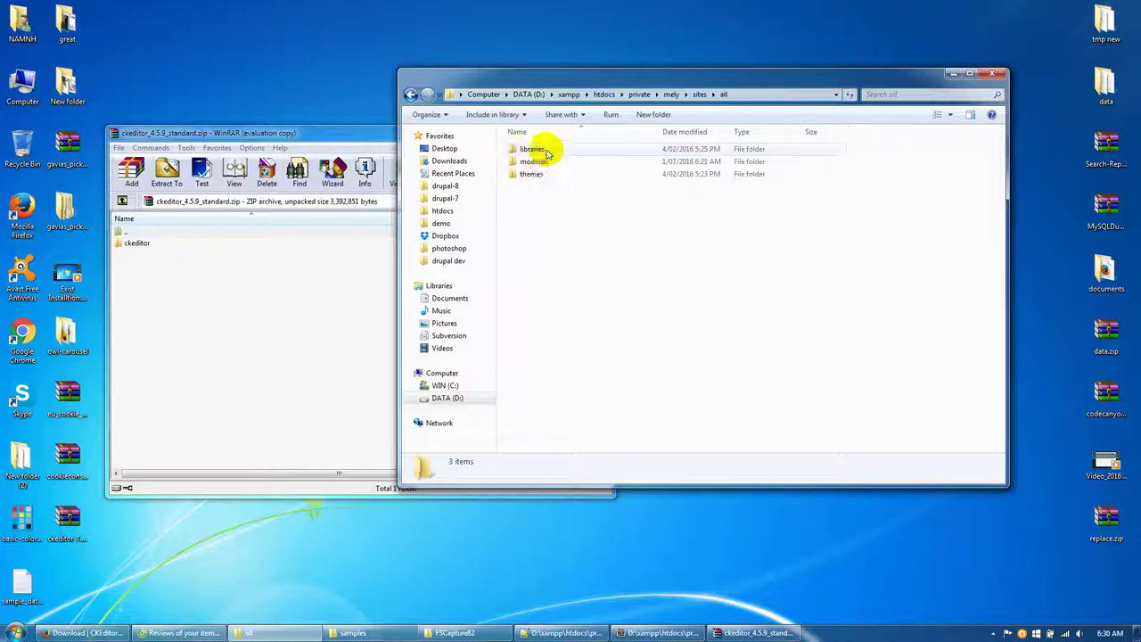
pyautogui.doubleClick(533, 174)
pyautogui.doubleClick(537, 150)
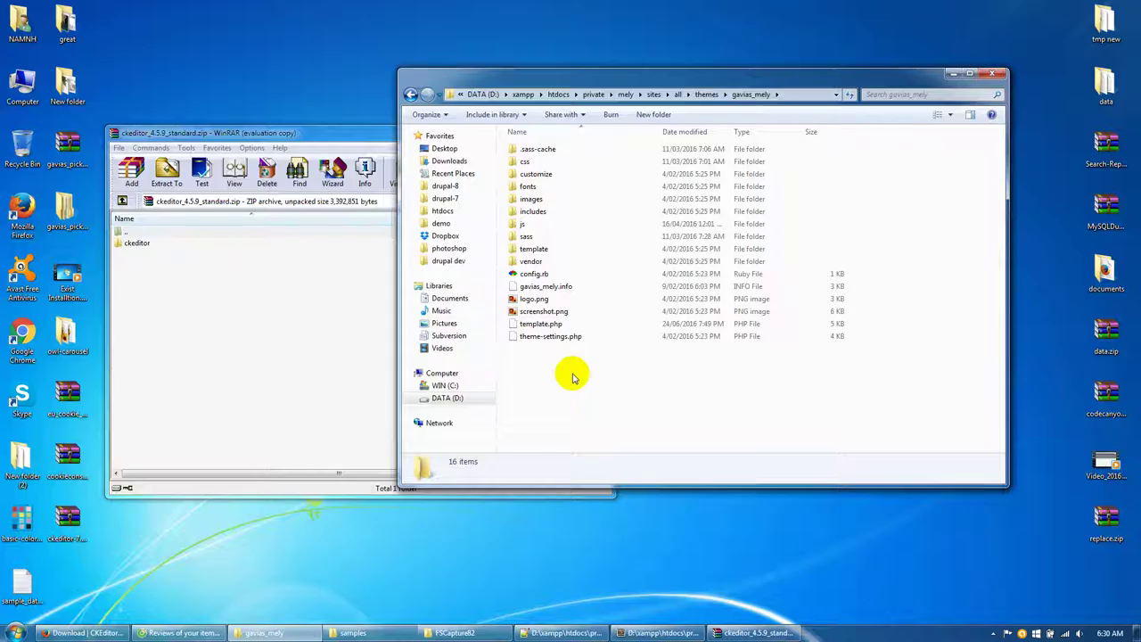
pyautogui.click(125, 244)
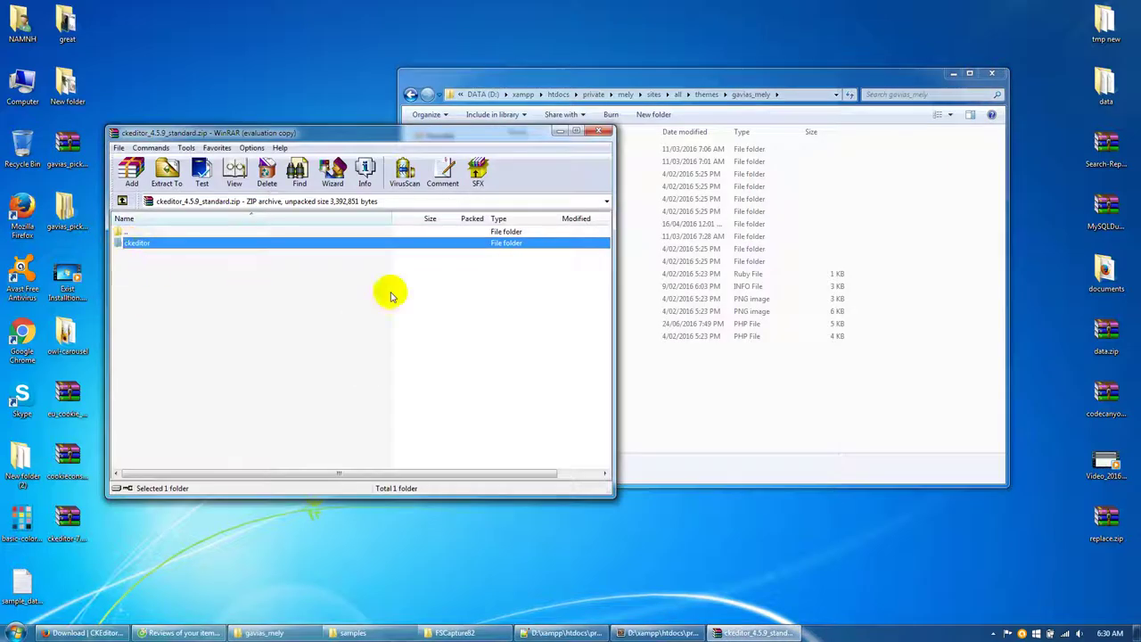
pyautogui.click(675, 387)
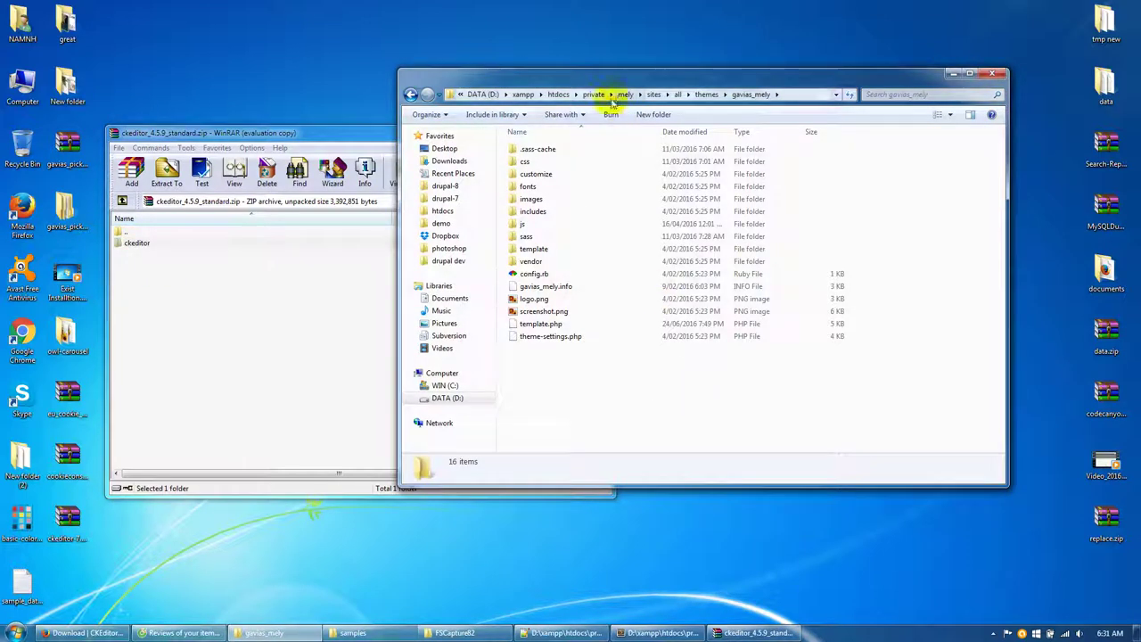
pyautogui.click(703, 94)
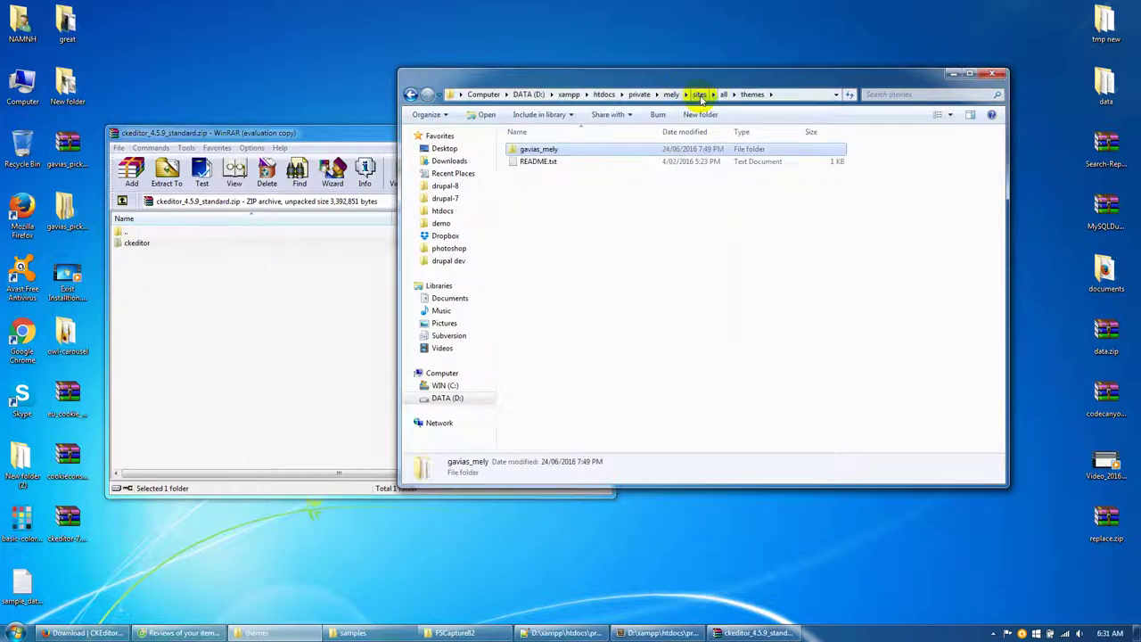
pyautogui.click(699, 95)
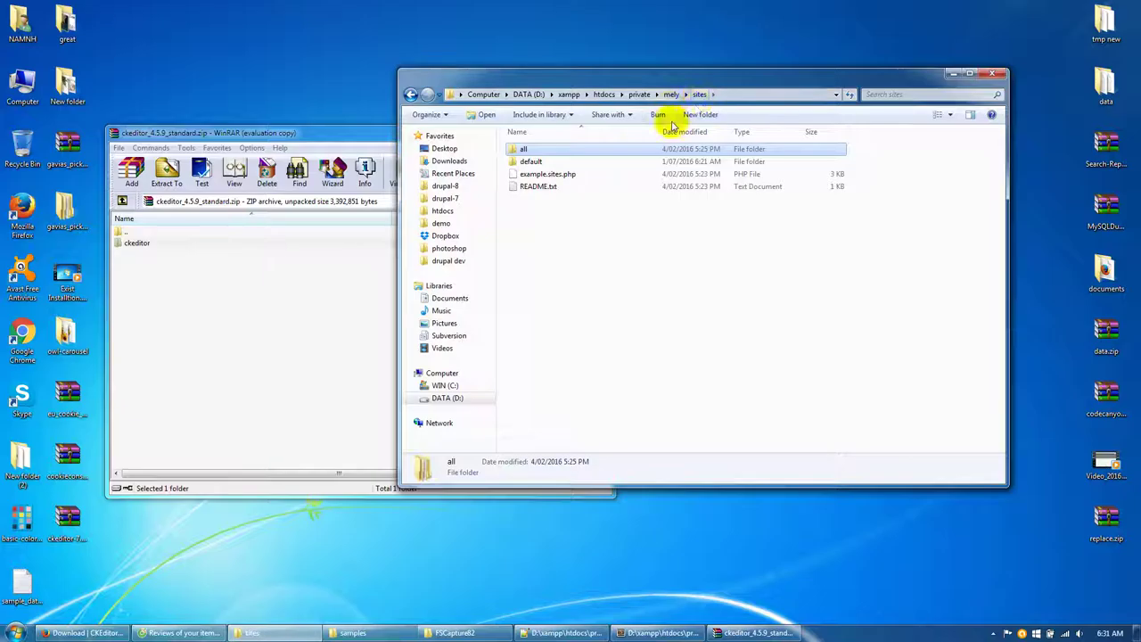
# - Extract the ckeditor folder from the archive into the site's sites/all/libraries folder
pyautogui.doubleClick(539, 151)
pyautogui.doubleClick(540, 153)
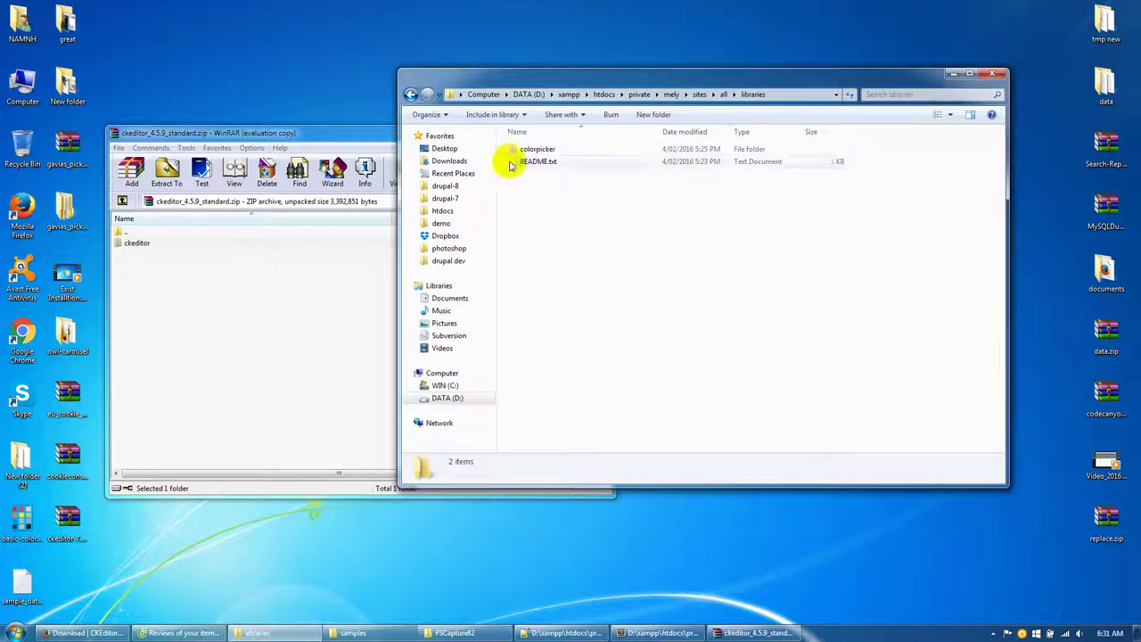
pyautogui.moveTo(138, 243); pyautogui.dragTo(705, 288)
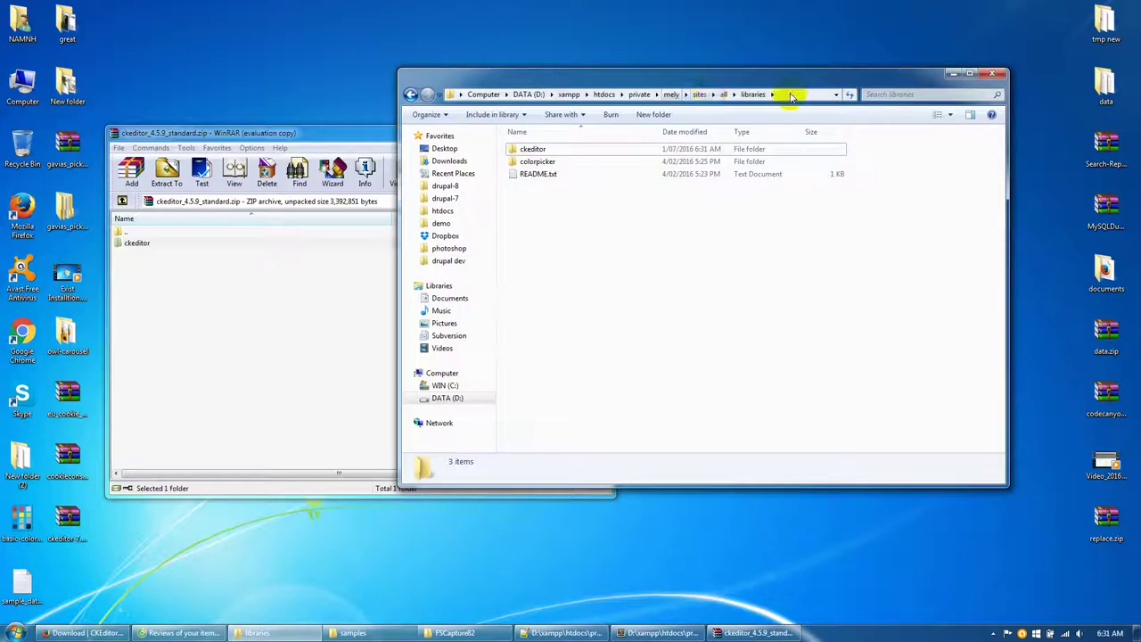
# - Switch back to Firefox, open the site's Create Article form in its own tab, and close the CKEditor download tab
pyautogui.click(85, 633)
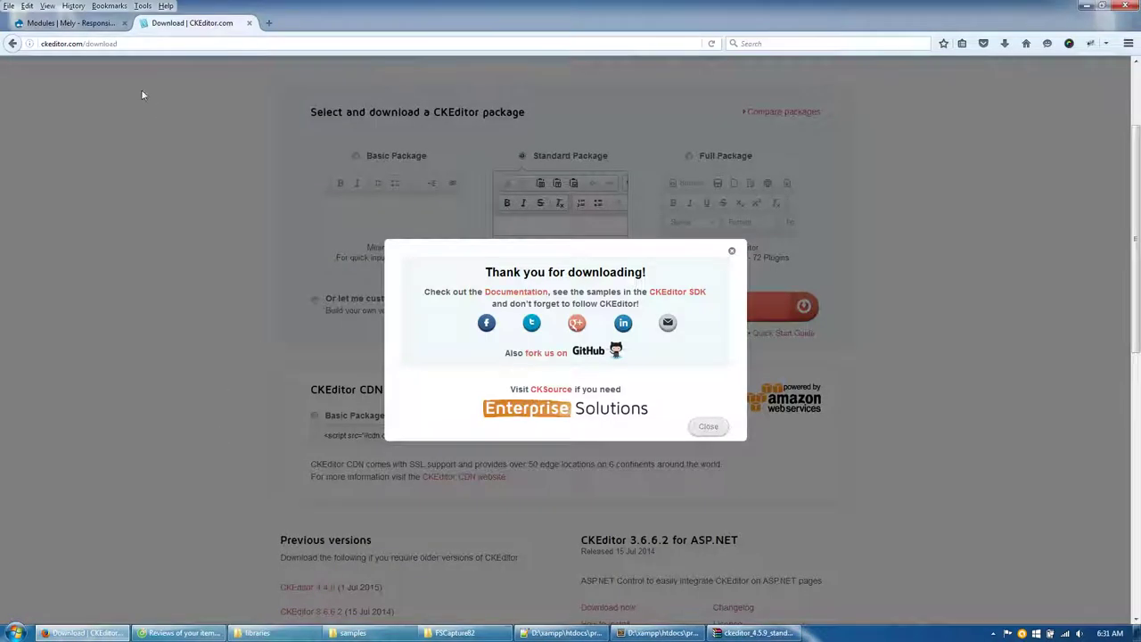
pyautogui.click(72, 23)
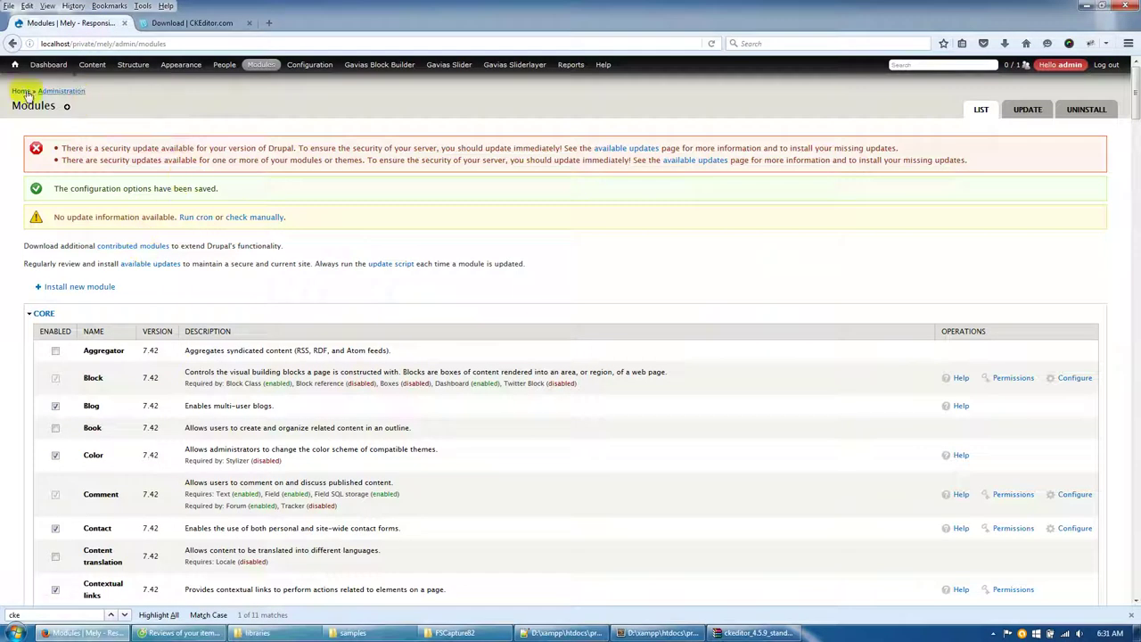
pyautogui.moveTo(14, 65)
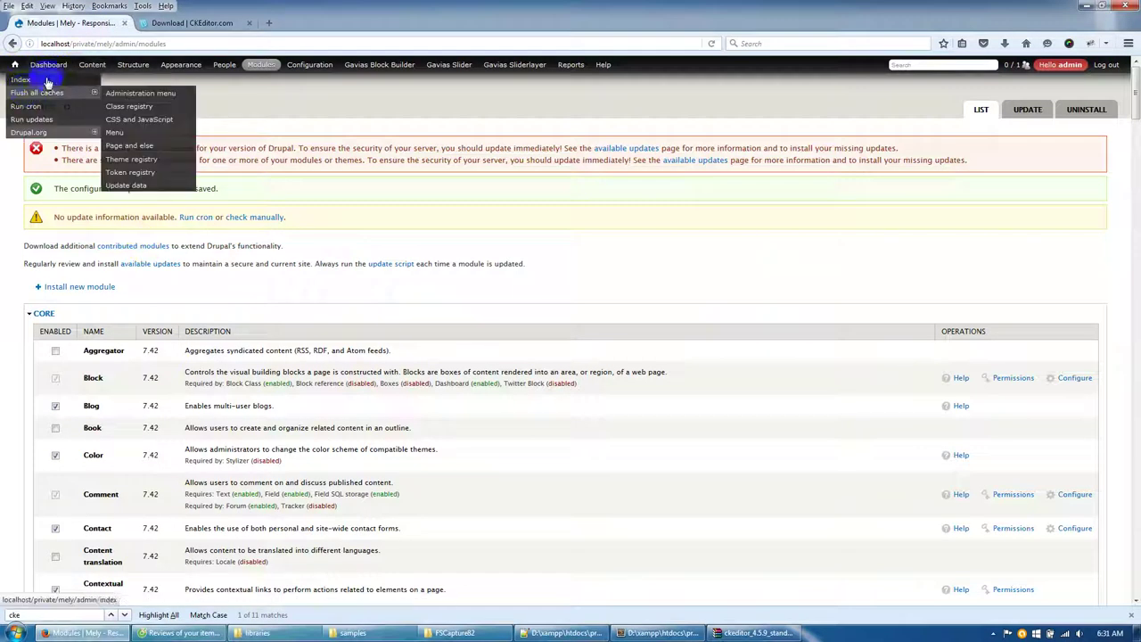
pyautogui.moveTo(92, 64)
pyautogui.moveTo(133, 80)
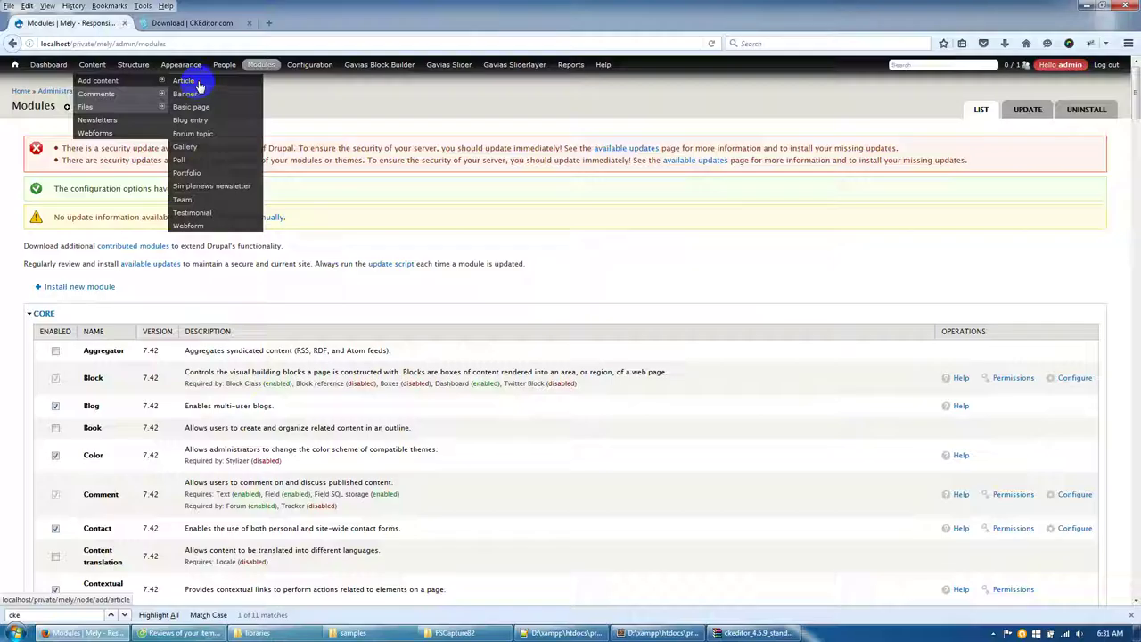
pyautogui.middleClick(200, 85)
pyautogui.click(204, 24)
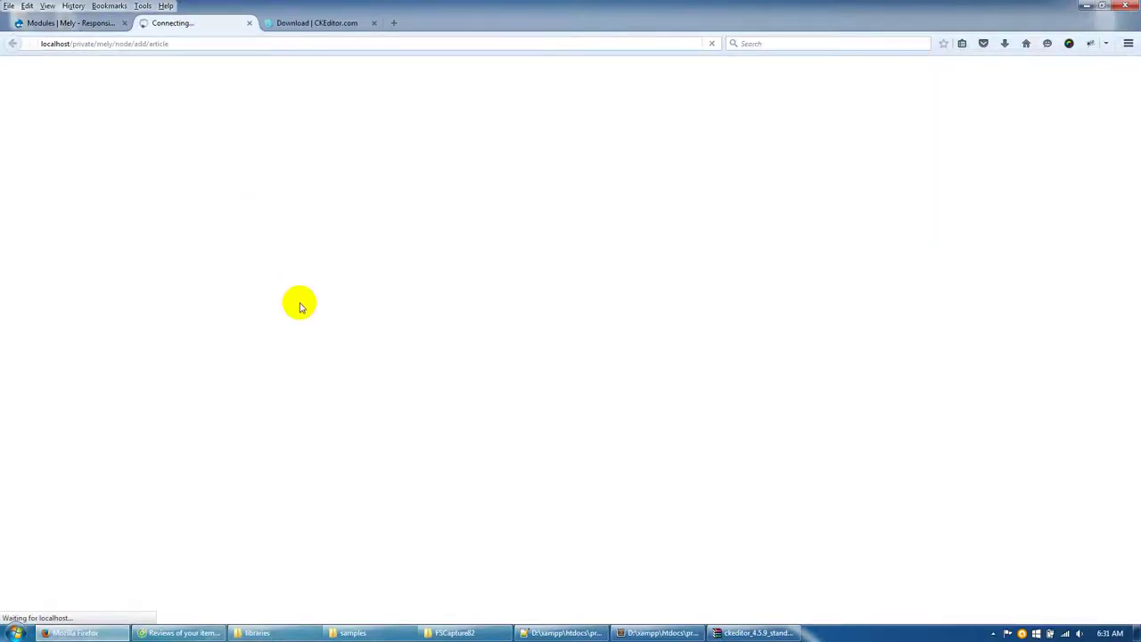
pyautogui.click(376, 24)
# - Check the article's body editor with the text format set to Html shortcode and to Full HTML
pyautogui.scroll(-3, 268, 357)
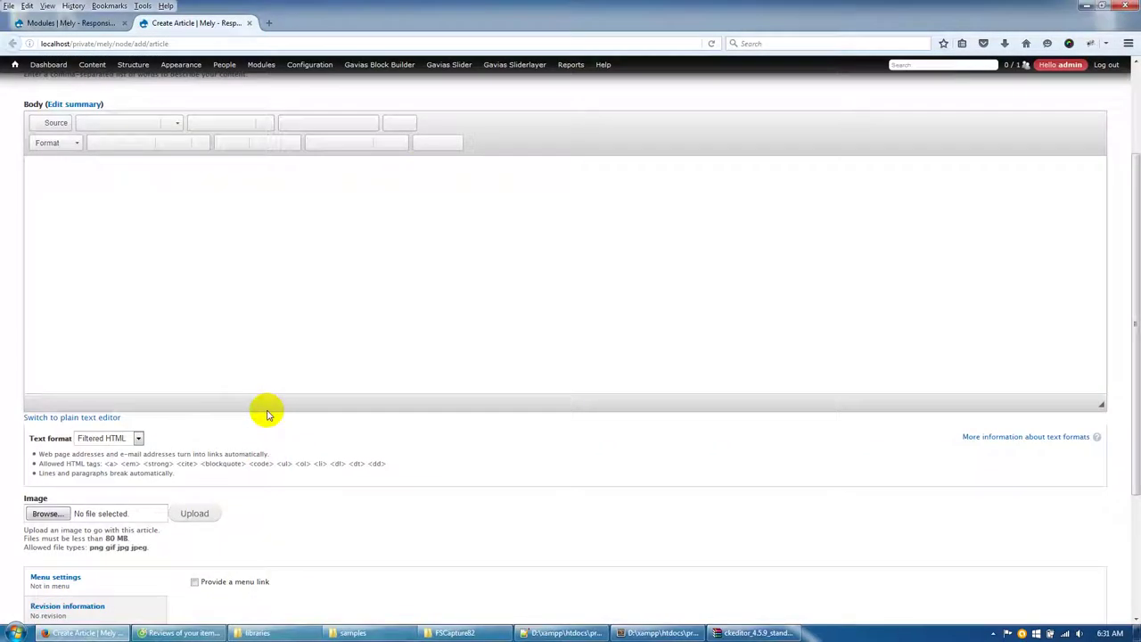
pyautogui.click(133, 438)
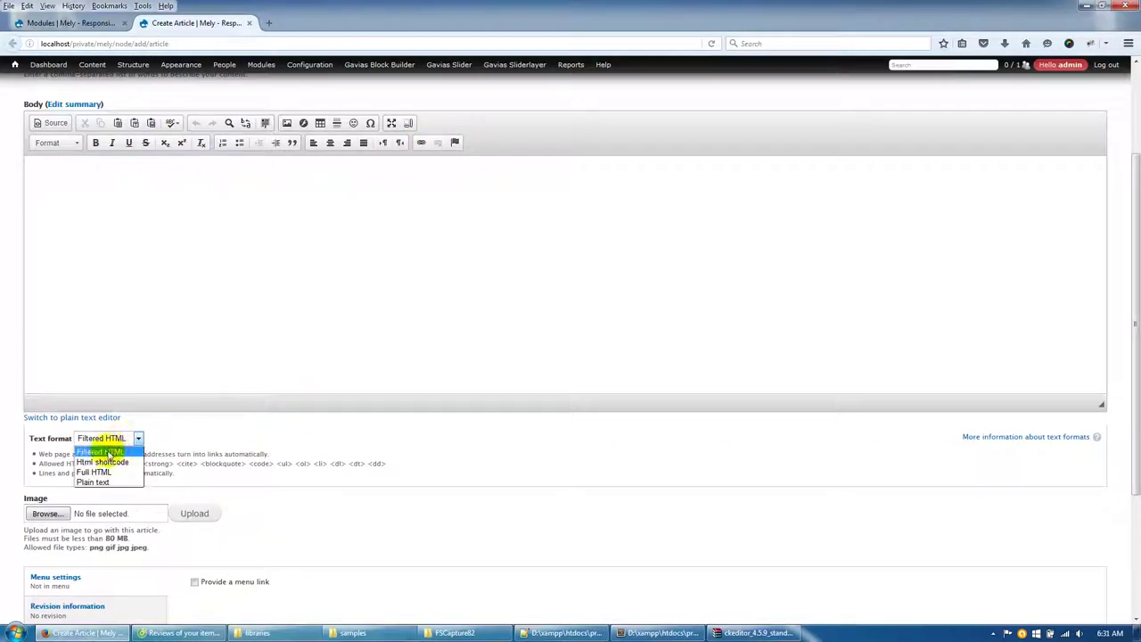
pyautogui.click(105, 459)
pyautogui.click(120, 382)
pyautogui.click(94, 406)
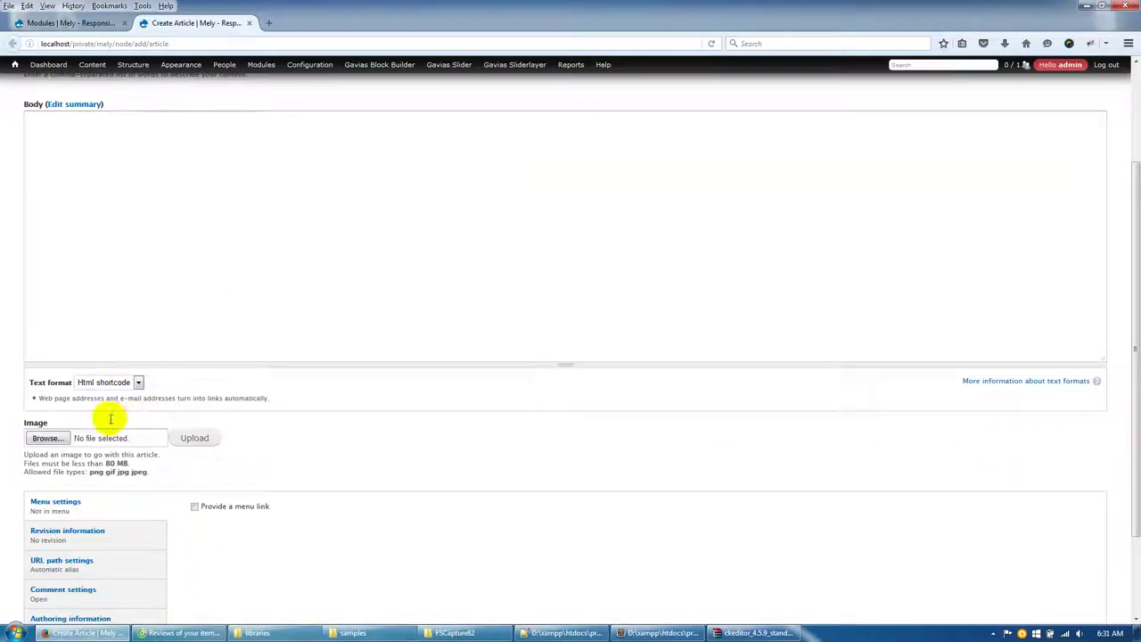
pyautogui.scroll(3, 247, 353)
# - Open the Mely site's home page and look through its content sections
pyautogui.moveTo(15, 69)
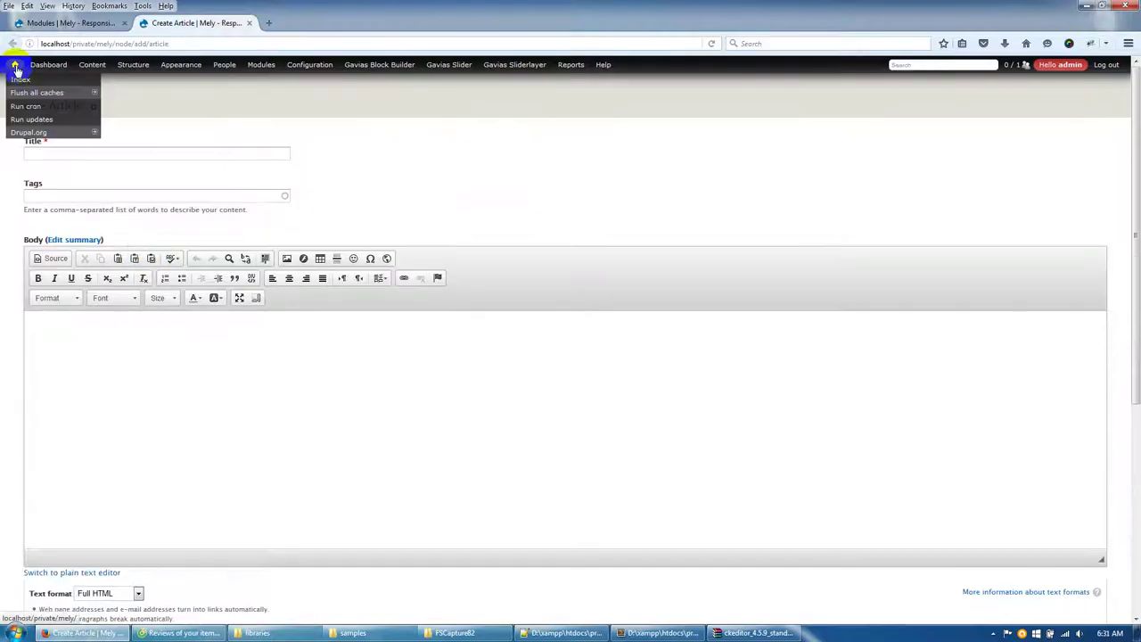
pyautogui.click(36, 92)
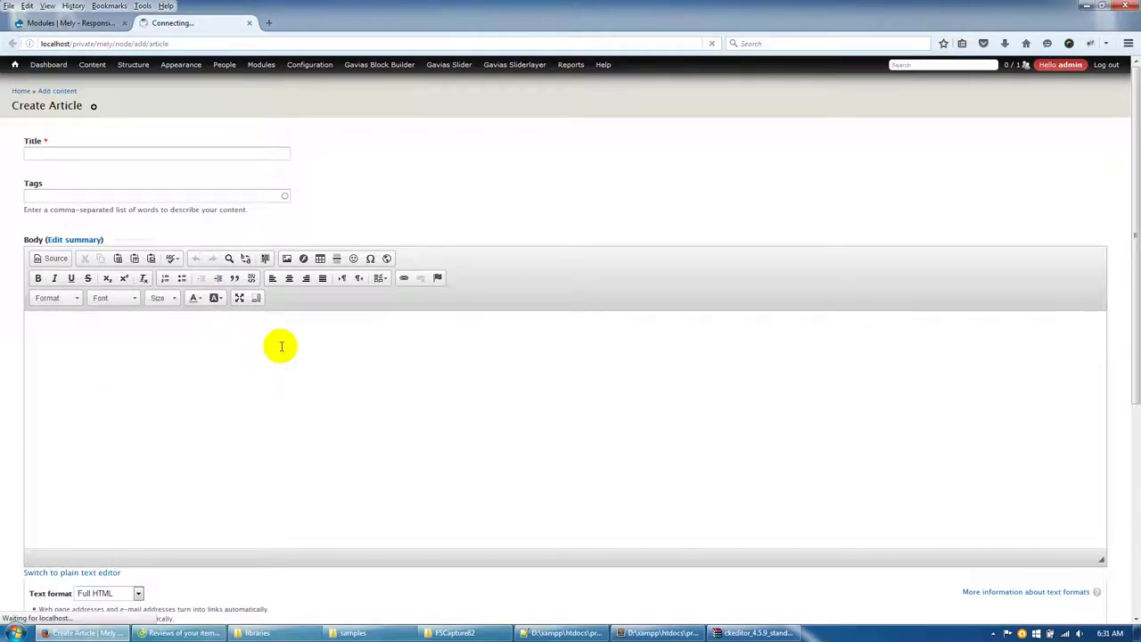
pyautogui.scroll(-3, 280, 346)
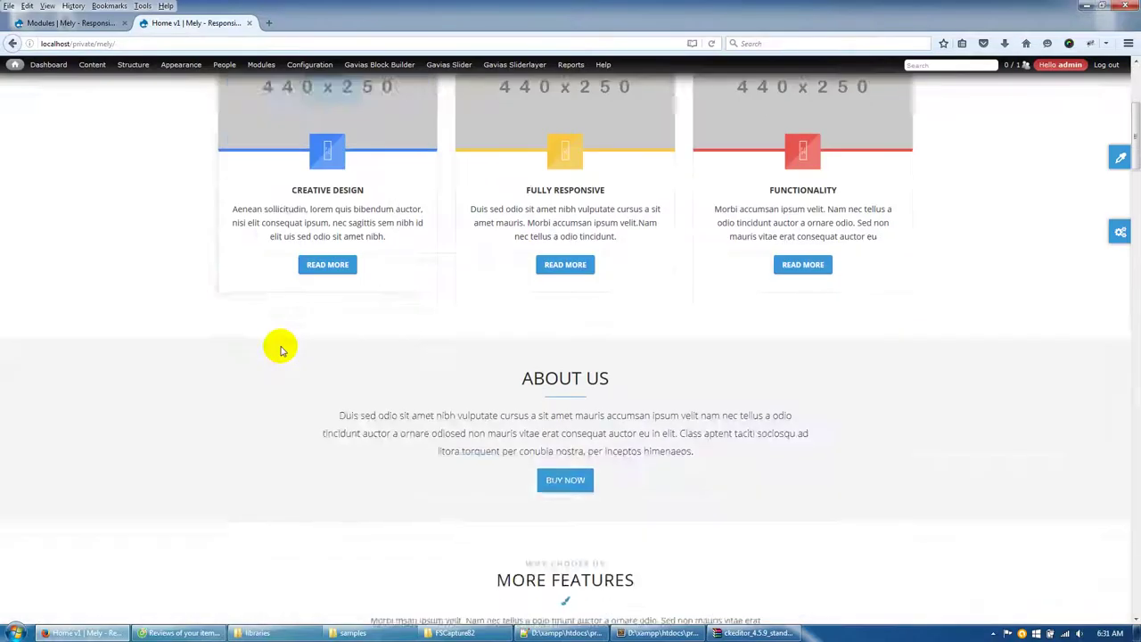
pyautogui.scroll(3, 308, 280)
pyautogui.scroll(-3, 402, 395)
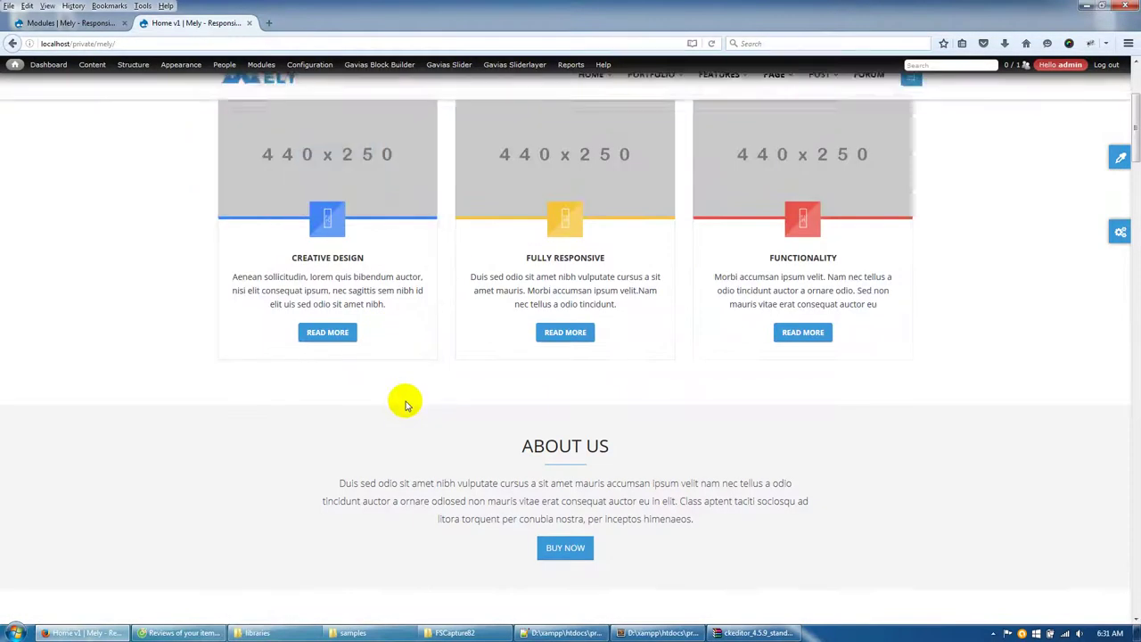
pyautogui.scroll(1, 402, 395)
# - Start a new custom block titled "Custom Html" with the description "Custom html user ckeditor"
pyautogui.click(60, 25)
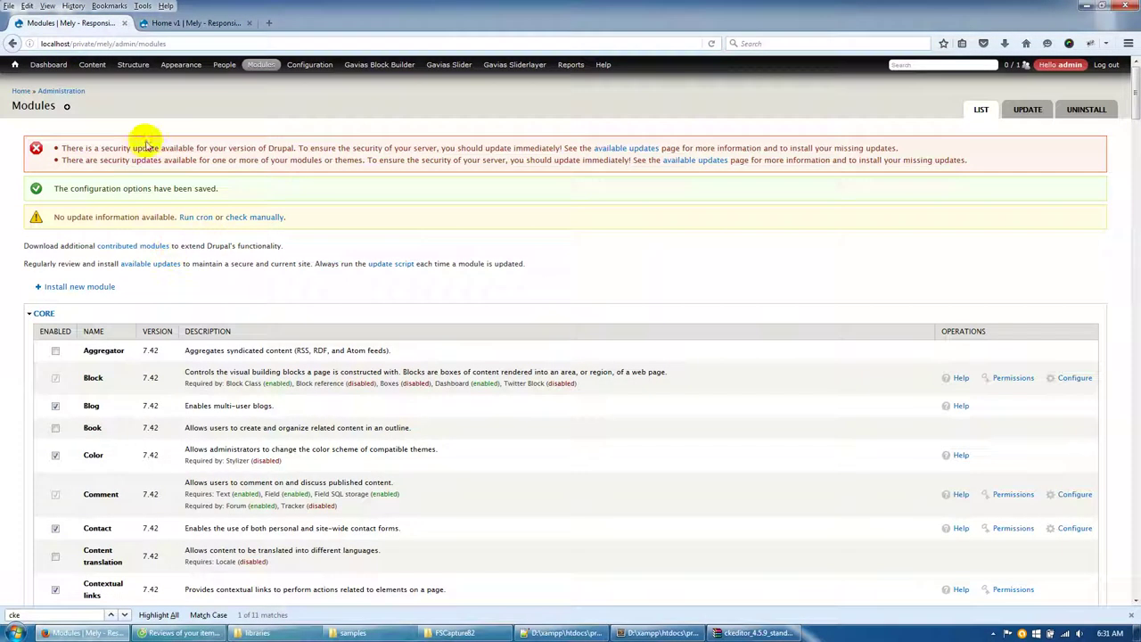
pyautogui.moveTo(105, 73)
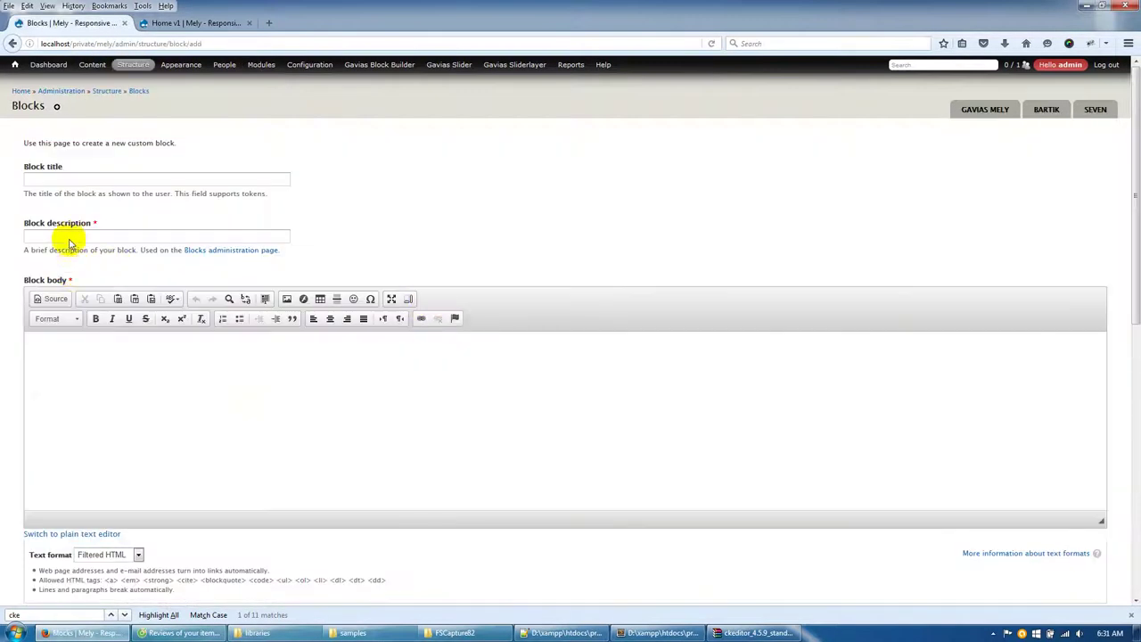
pyautogui.click(114, 177)
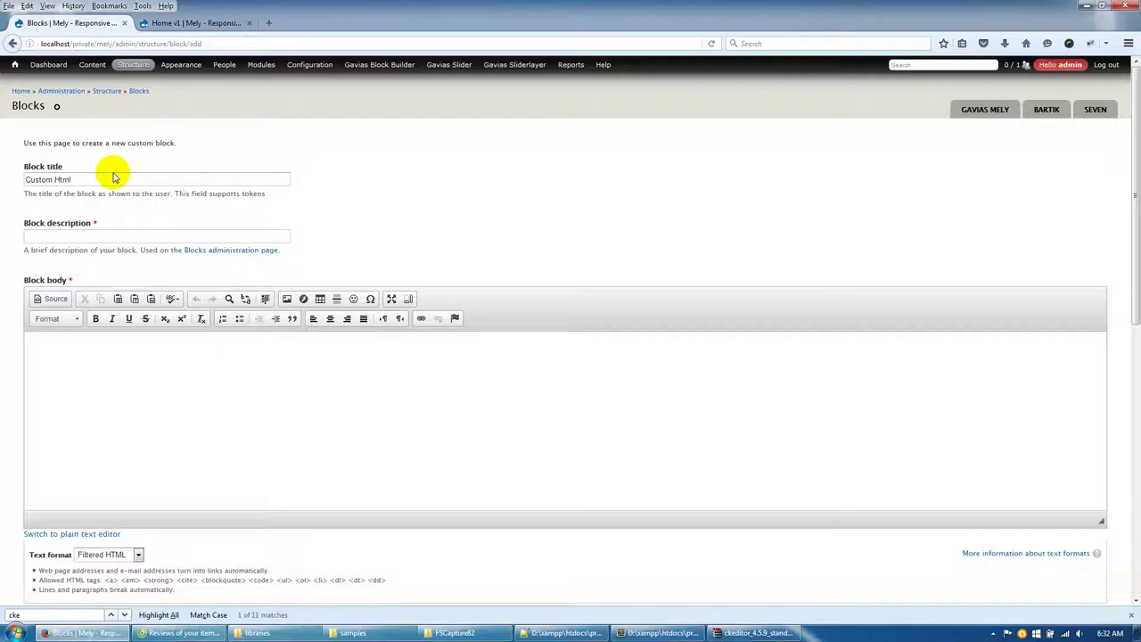
pyautogui.write('ustom html user ckeditor')
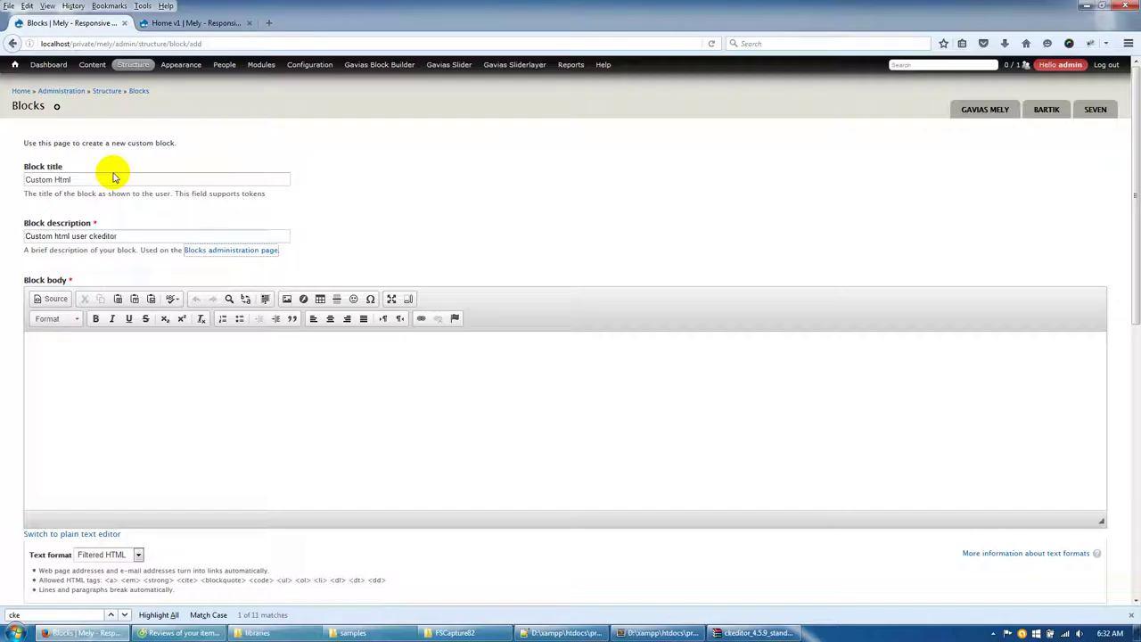
# - Enter "Heading" as the first line of the block body and format it as Heading 1
pyautogui.click(124, 433)
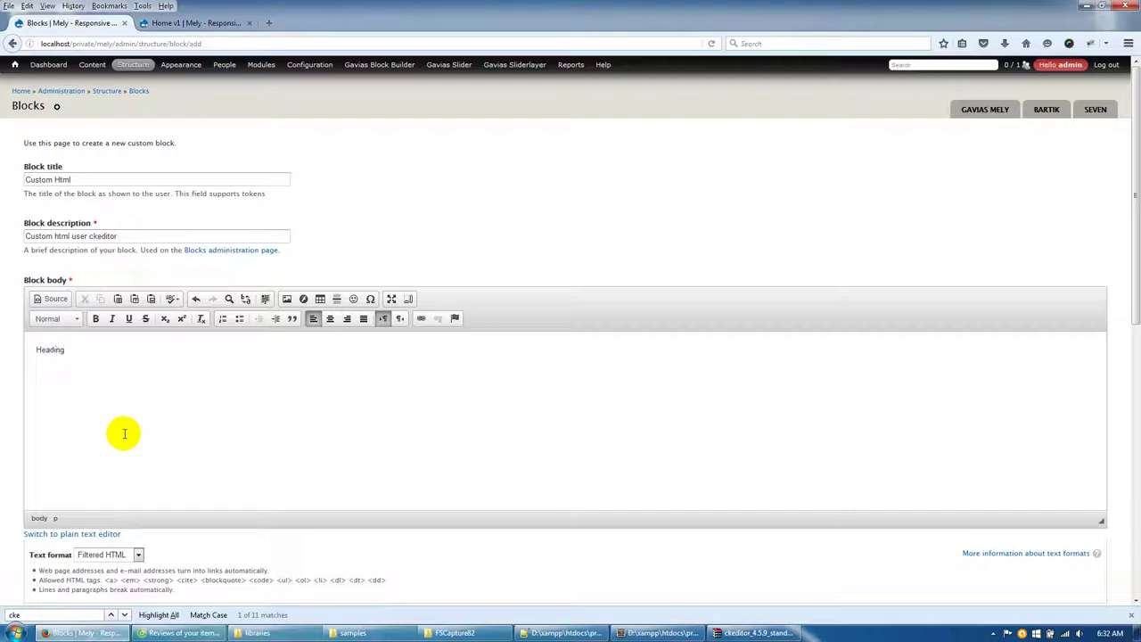
pyautogui.moveTo(89, 350); pyautogui.dragTo(9, 338)
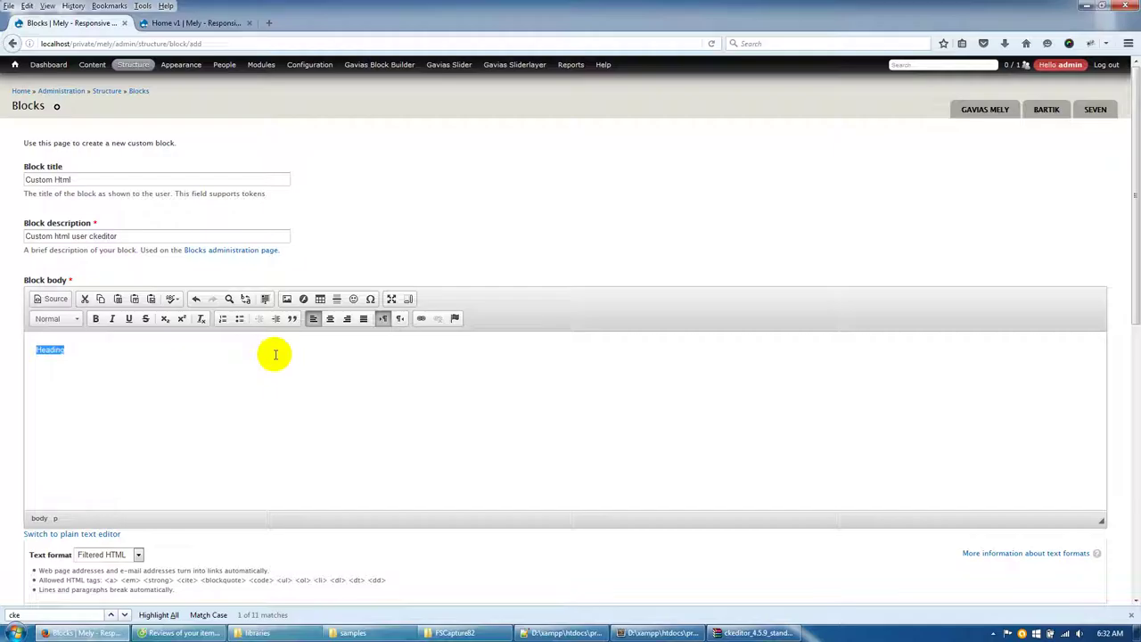
pyautogui.click(45, 319)
pyautogui.click(49, 407)
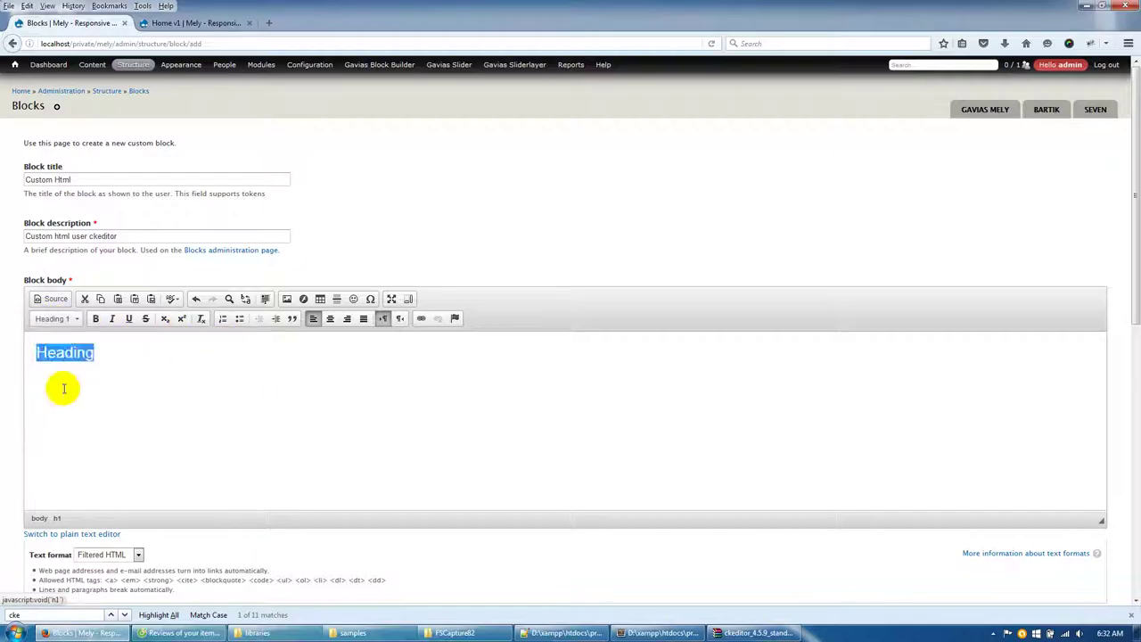
# - Add three more "Heading" lines to the block body and format them as Heading 2, Heading 3 and Heading 4
pyautogui.click(119, 361)
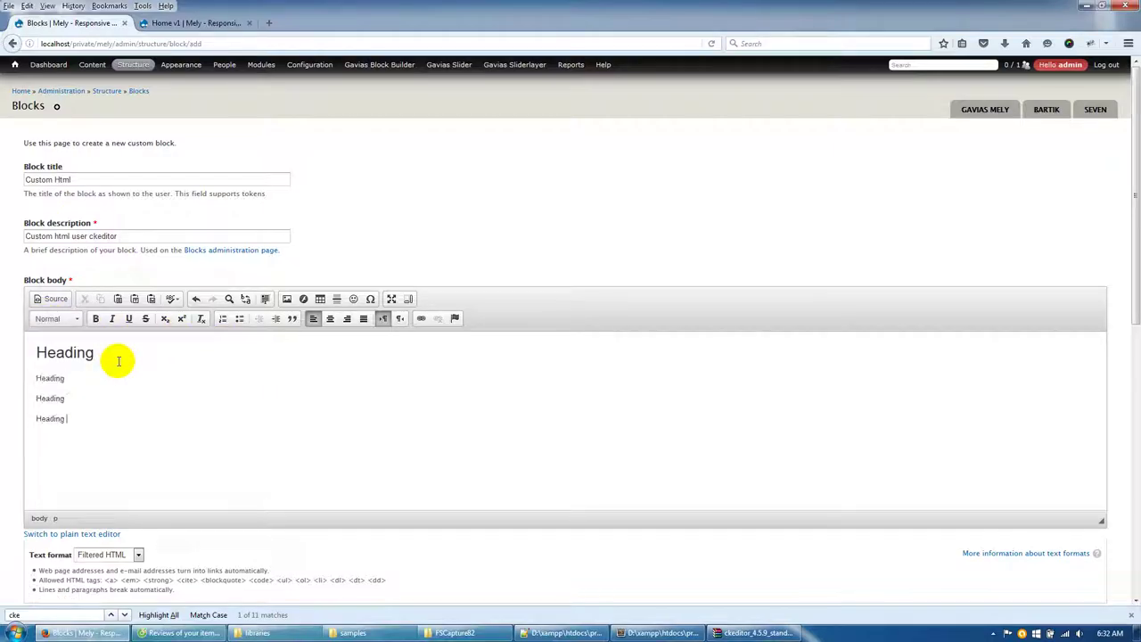
pyautogui.moveTo(76, 378); pyautogui.dragTo(10, 377)
pyautogui.click(45, 318)
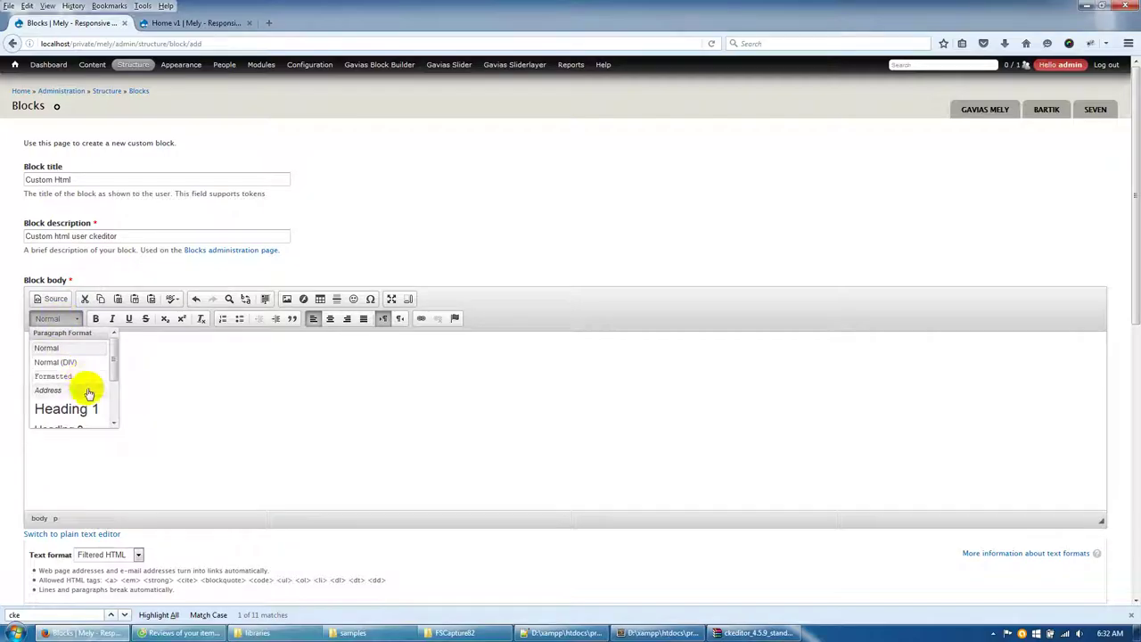
pyautogui.click(89, 395)
pyautogui.moveTo(71, 402); pyautogui.dragTo(14, 403)
pyautogui.click(53, 319)
pyautogui.scroll(-2, 64, 390)
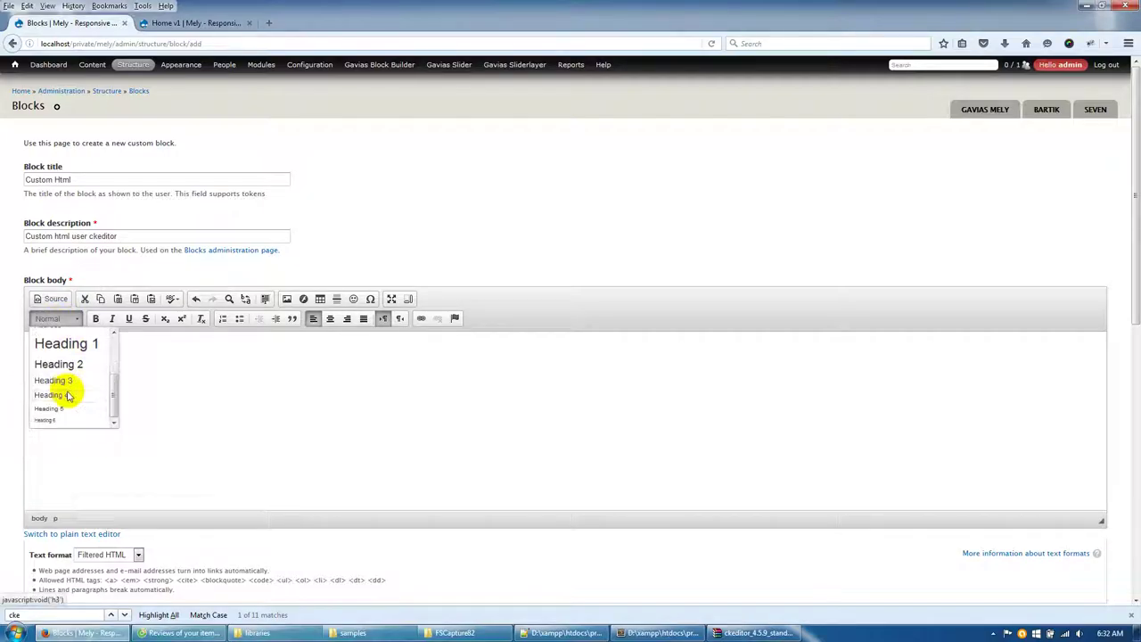
pyautogui.click(70, 387)
pyautogui.moveTo(72, 419); pyautogui.dragTo(33, 420)
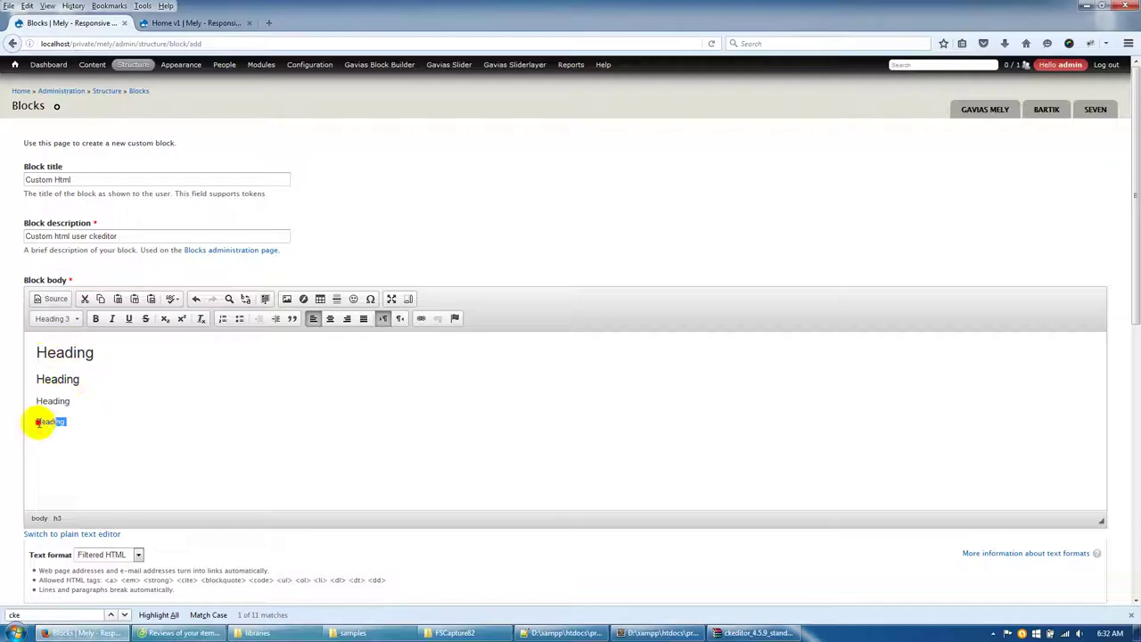
pyautogui.click(44, 319)
pyautogui.scroll(-2, 62, 376)
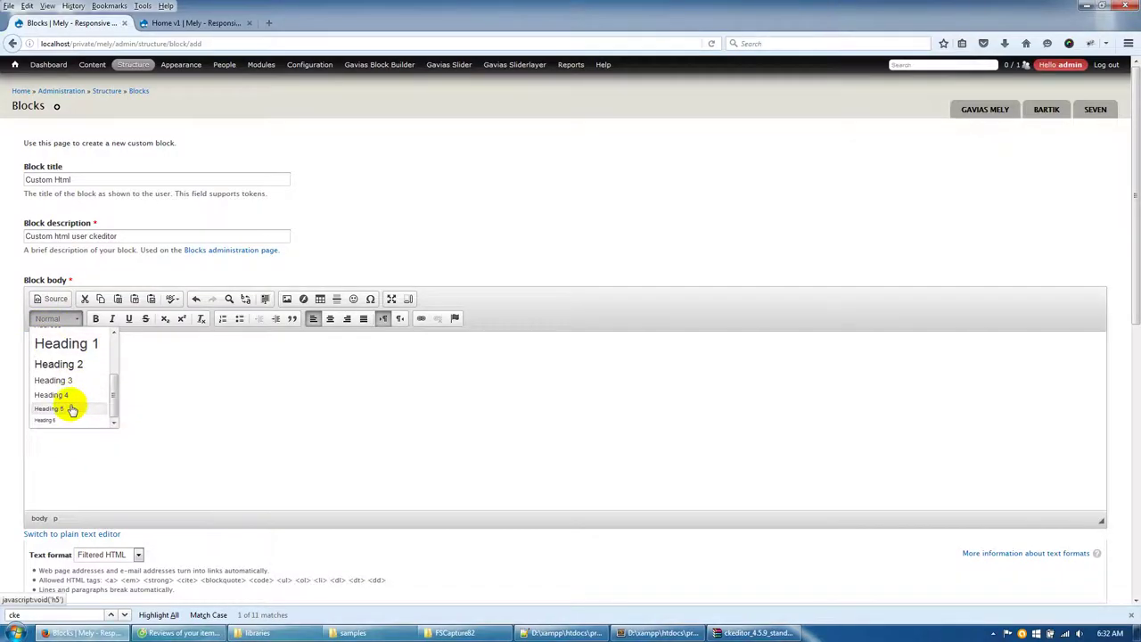
pyautogui.click(72, 410)
# - Review the new custom block's region and visibility settings and save the block
pyautogui.scroll(-5, 241, 424)
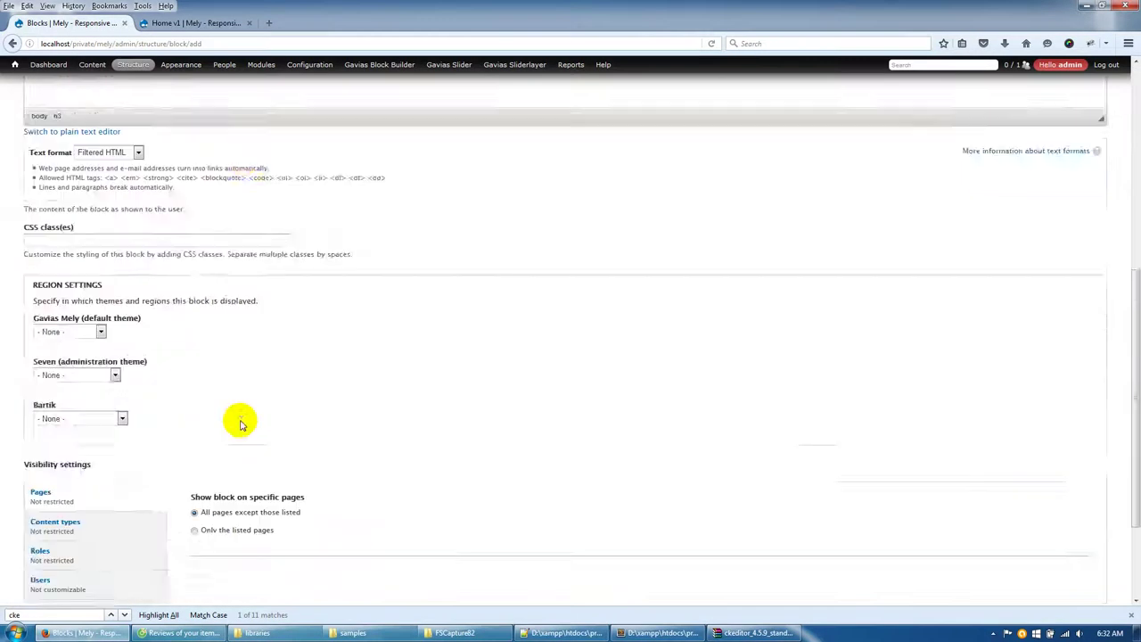
pyautogui.scroll(-3, 222, 425)
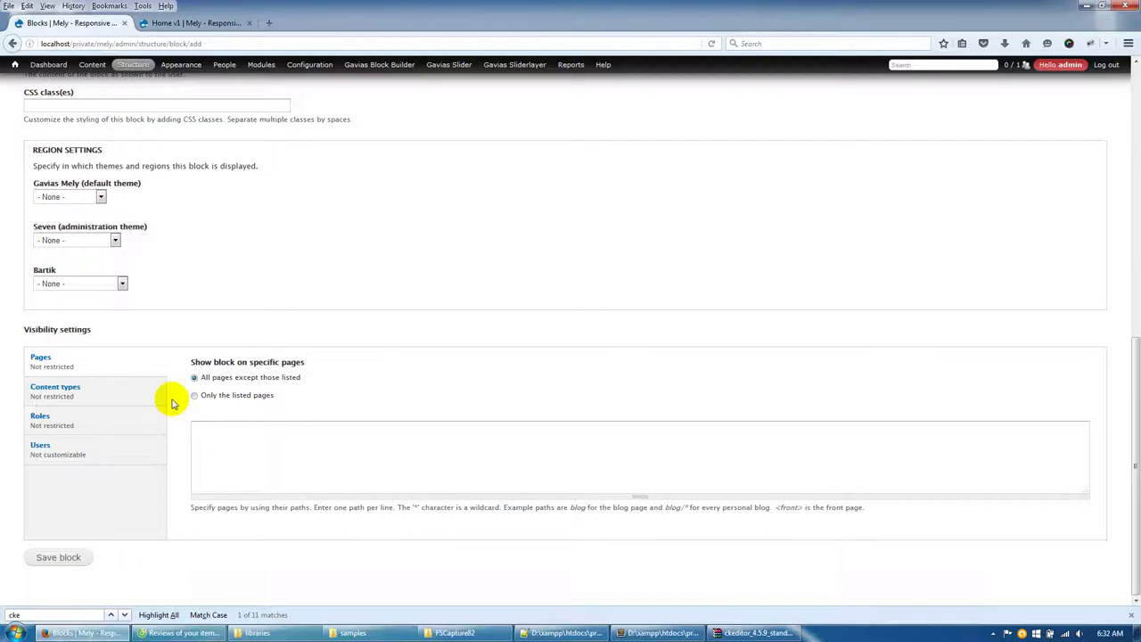
pyautogui.scroll(12, 174, 403)
pyautogui.scroll(-11, 171, 395)
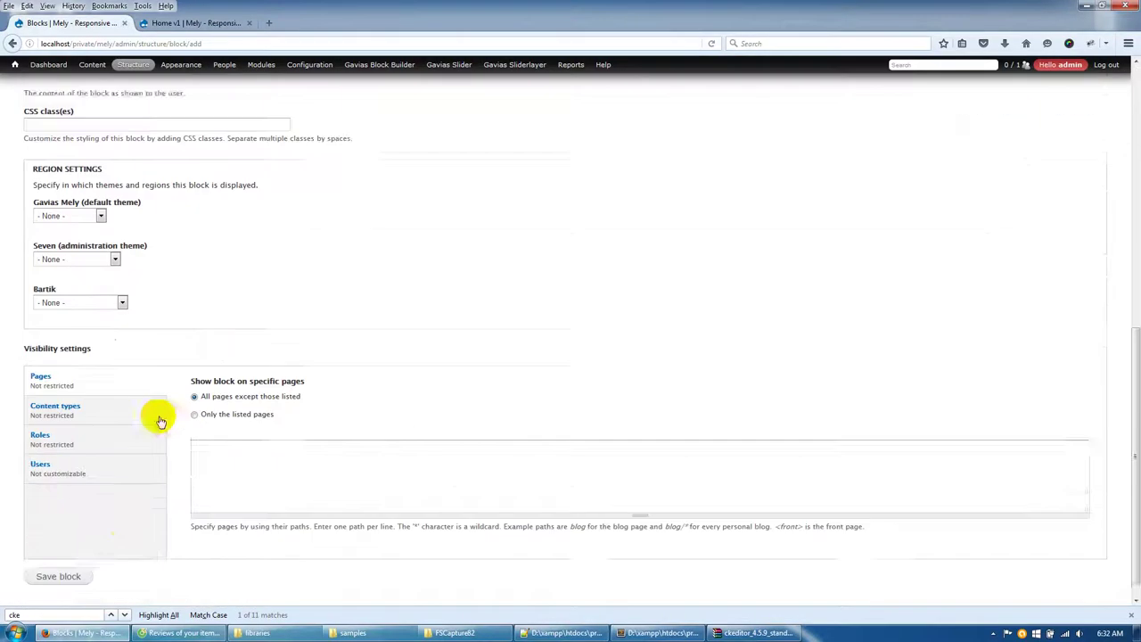
pyautogui.click(73, 556)
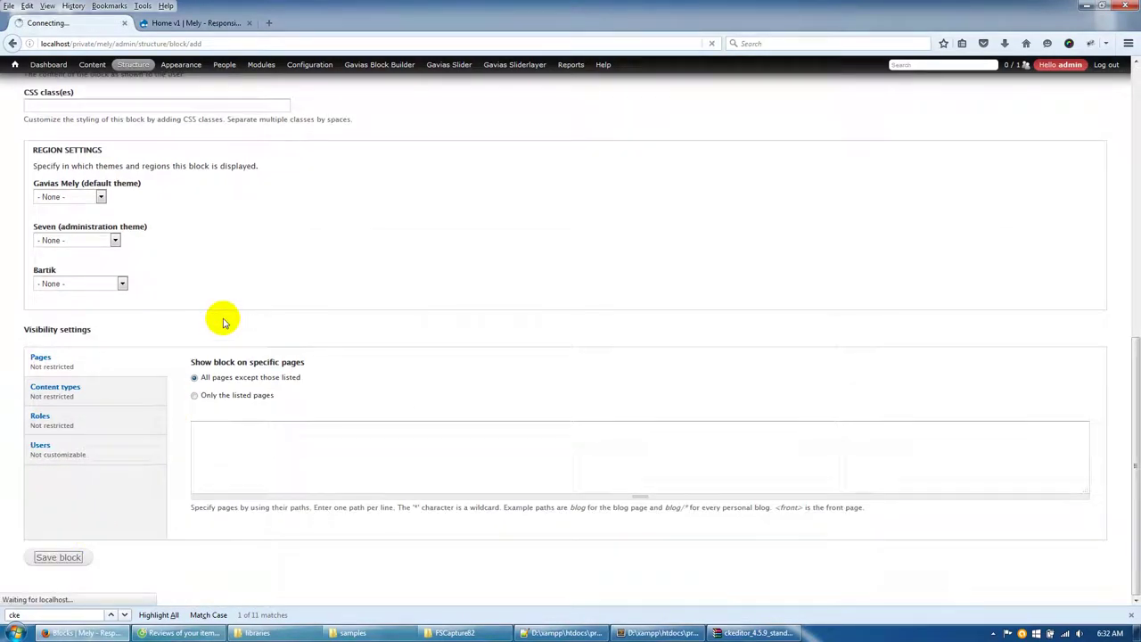
# - Return to the Mely home page and open its main content block for editing in the block builder
pyautogui.click(201, 24)
pyautogui.scroll(3, 148, 223)
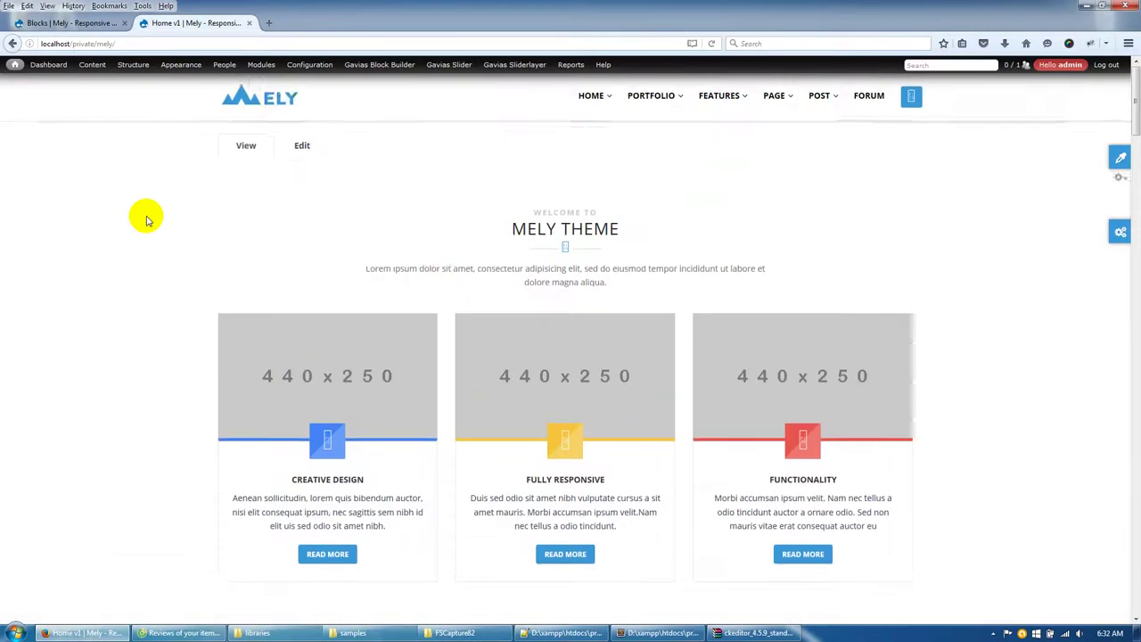
pyautogui.click(265, 146)
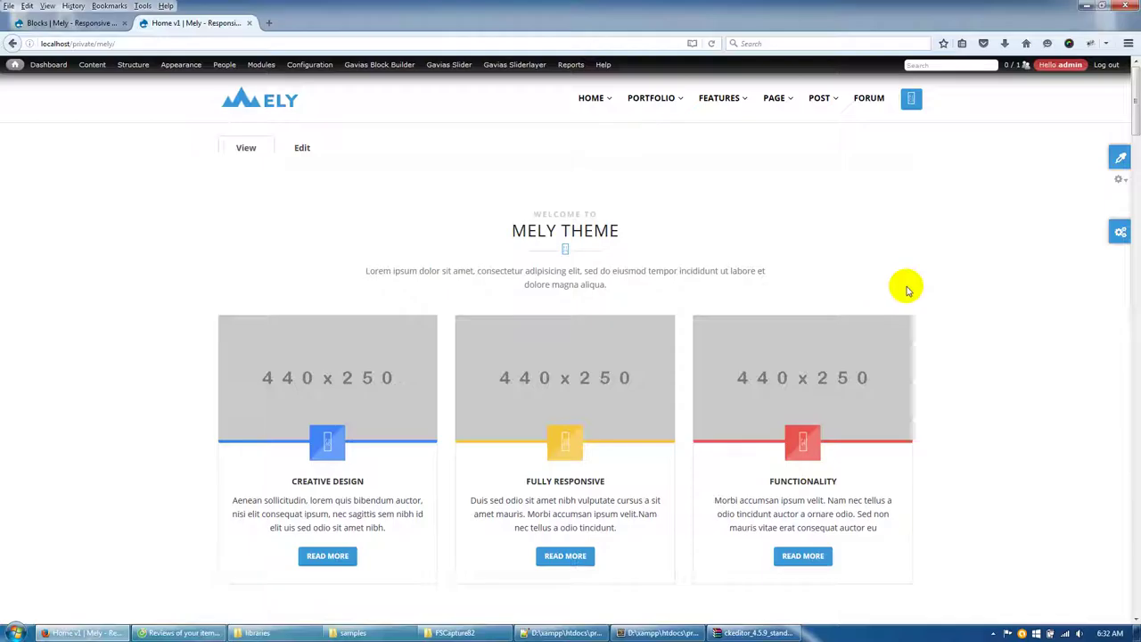
pyautogui.click(1121, 182)
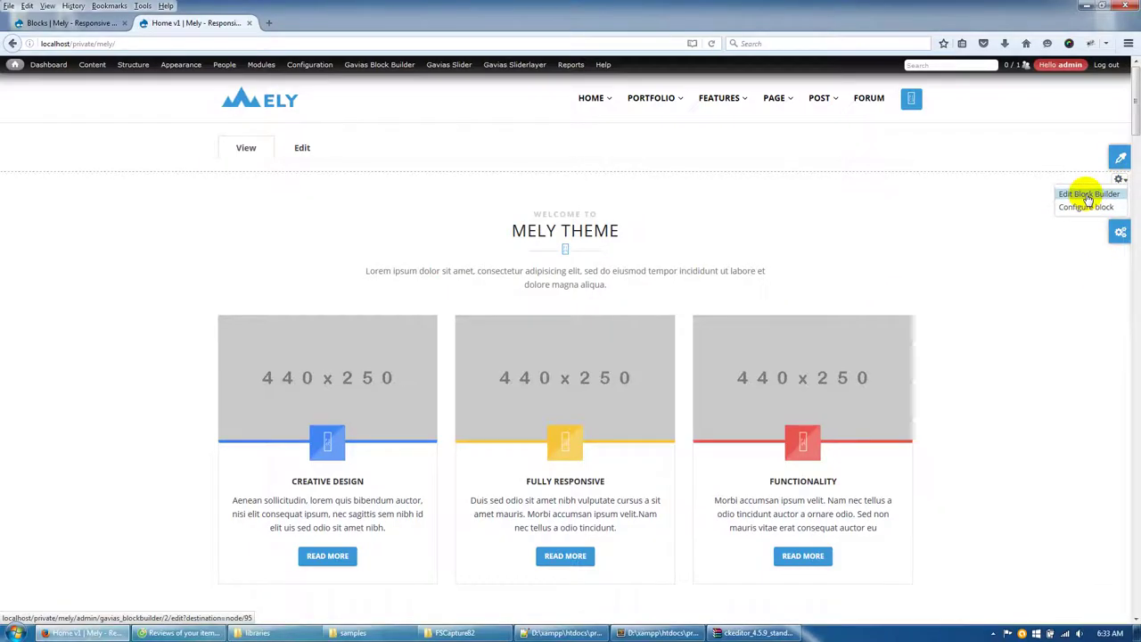
pyautogui.click(1088, 196)
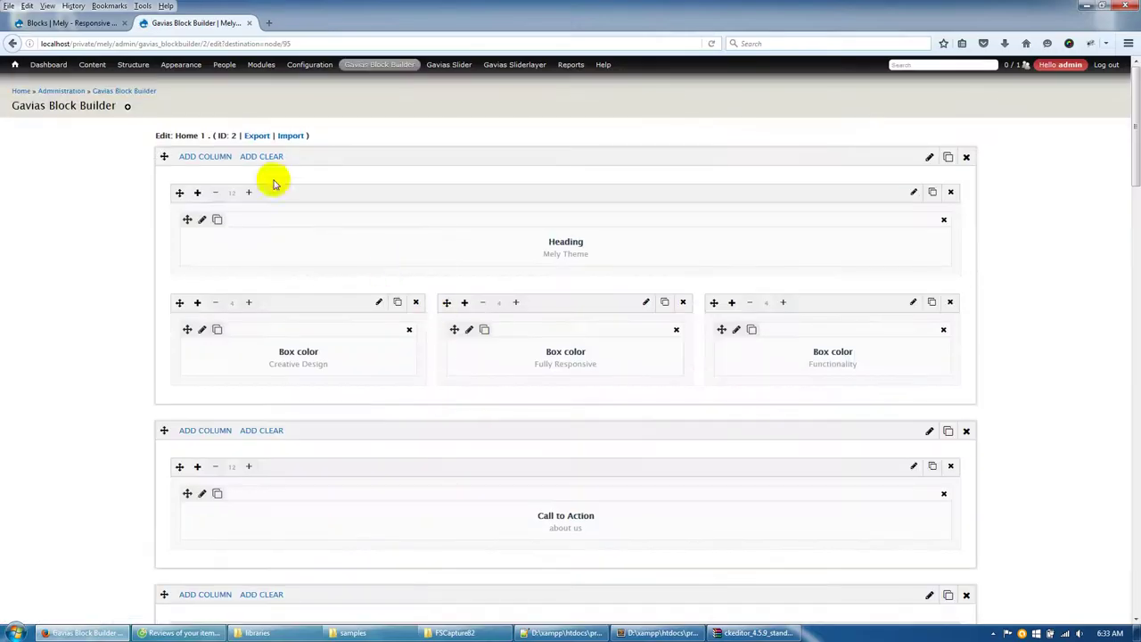
# - Add a 1/1 column to the first row of Home 1 and move it above the Mely Theme heading
pyautogui.moveTo(205, 156)
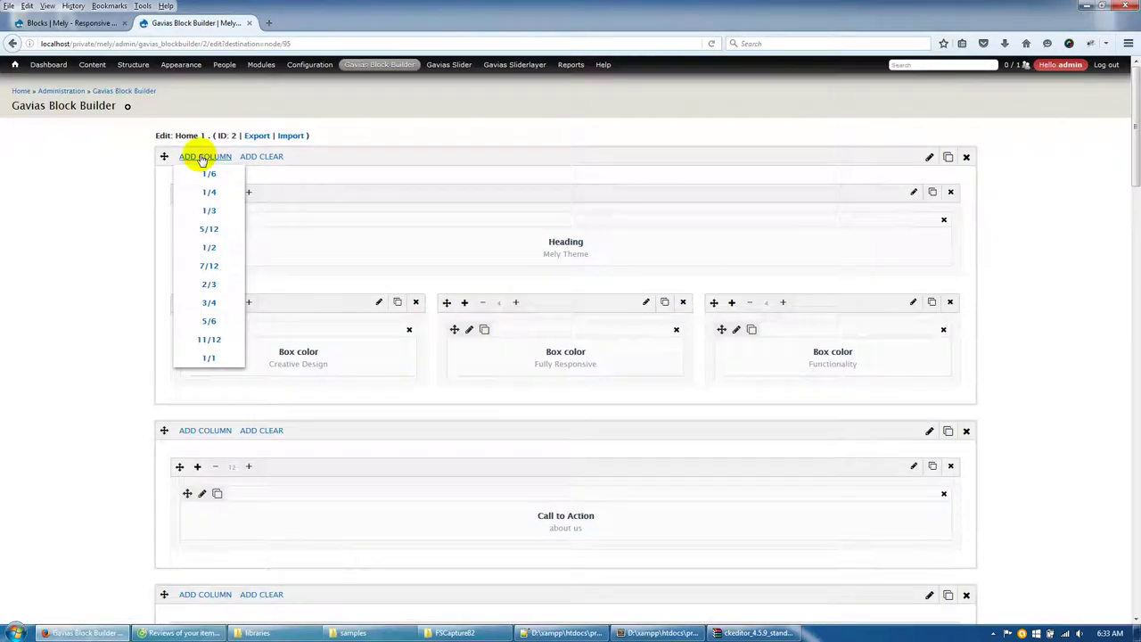
pyautogui.click(208, 359)
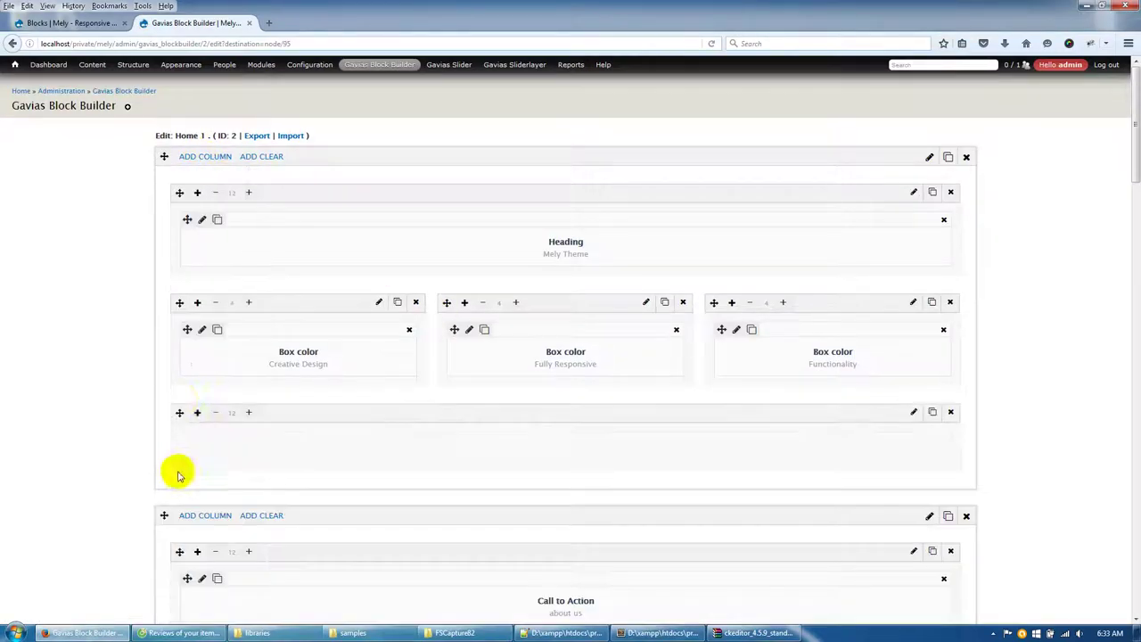
pyautogui.moveTo(178, 413); pyautogui.dragTo(198, 212)
# - Add a Drupal Block element to the new column, assign it the "Custom html user ckeditor" block, and save the element
pyautogui.click(197, 193)
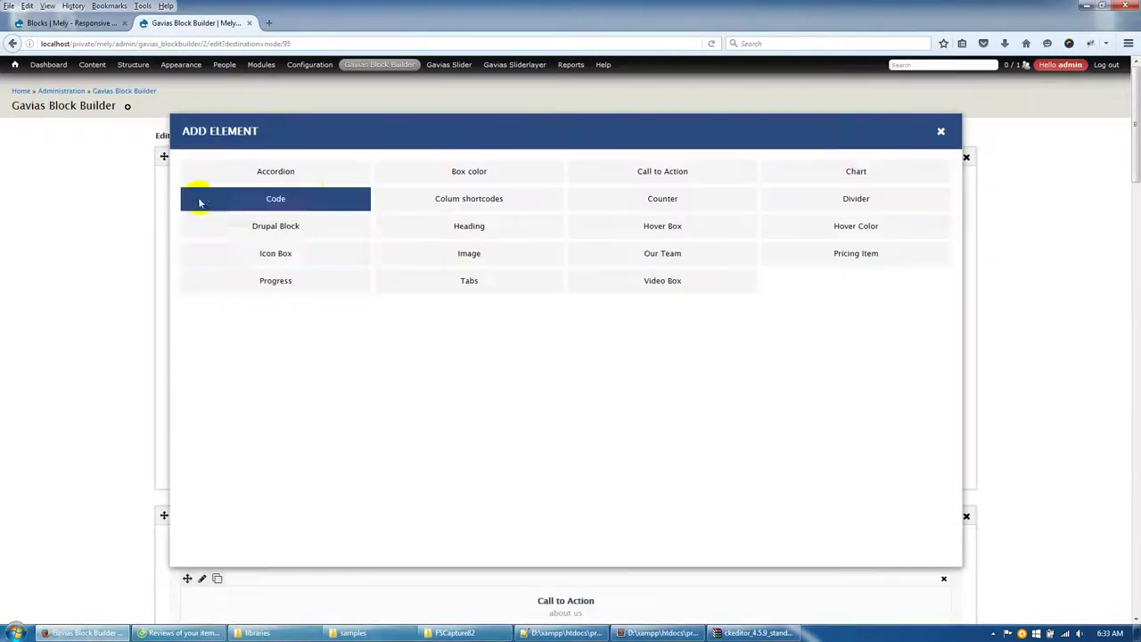
pyautogui.click(314, 234)
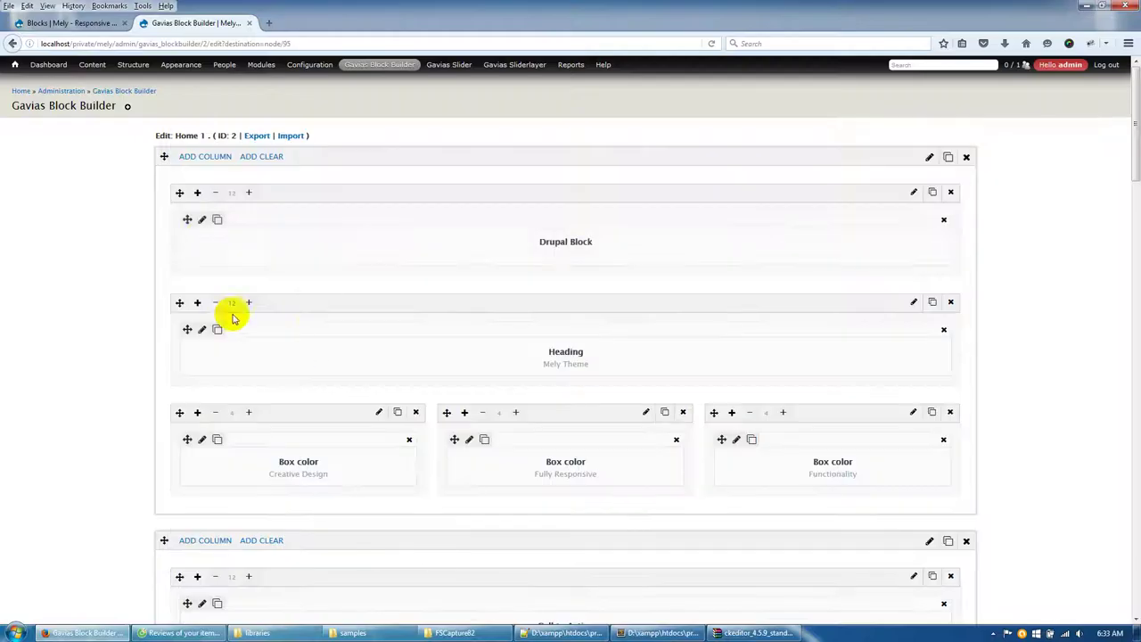
pyautogui.click(206, 220)
pyautogui.click(460, 184)
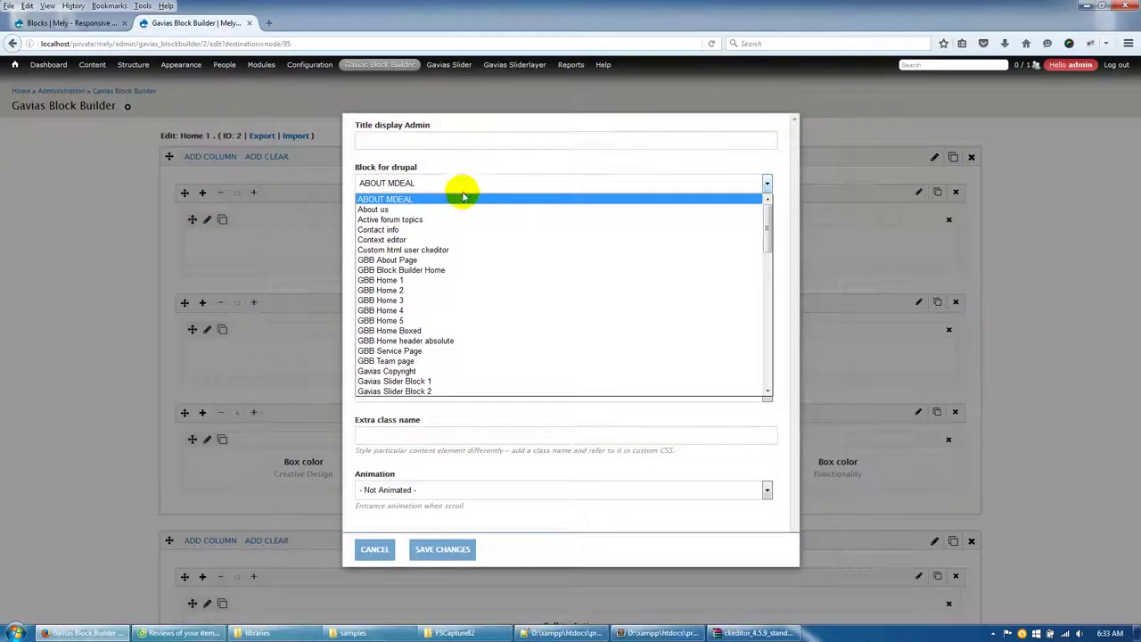
pyautogui.click(453, 253)
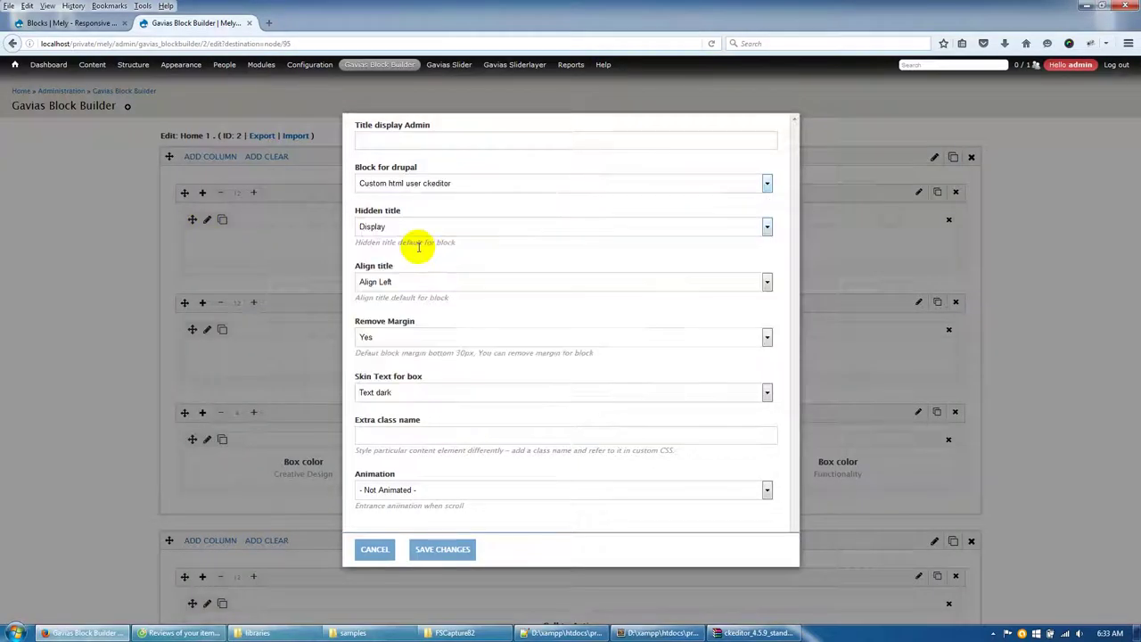
pyautogui.click(448, 549)
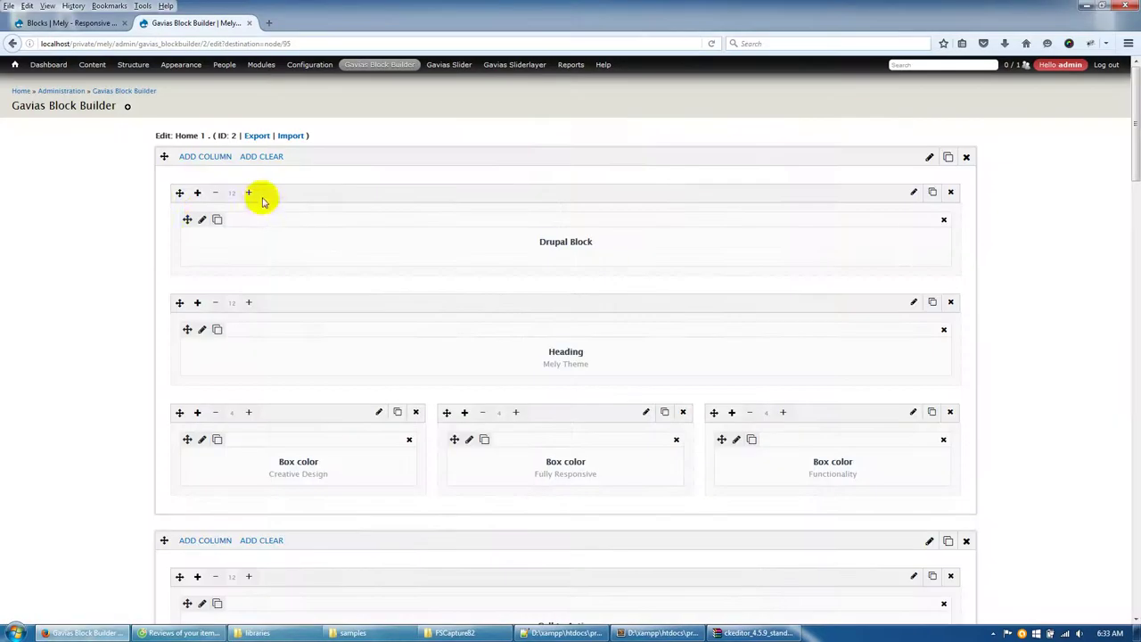
# - Set the Drupal Block element's admin title to "Custom html use ckeditor" and save the Home 1 layout
pyautogui.click(205, 220)
pyautogui.click(402, 142)
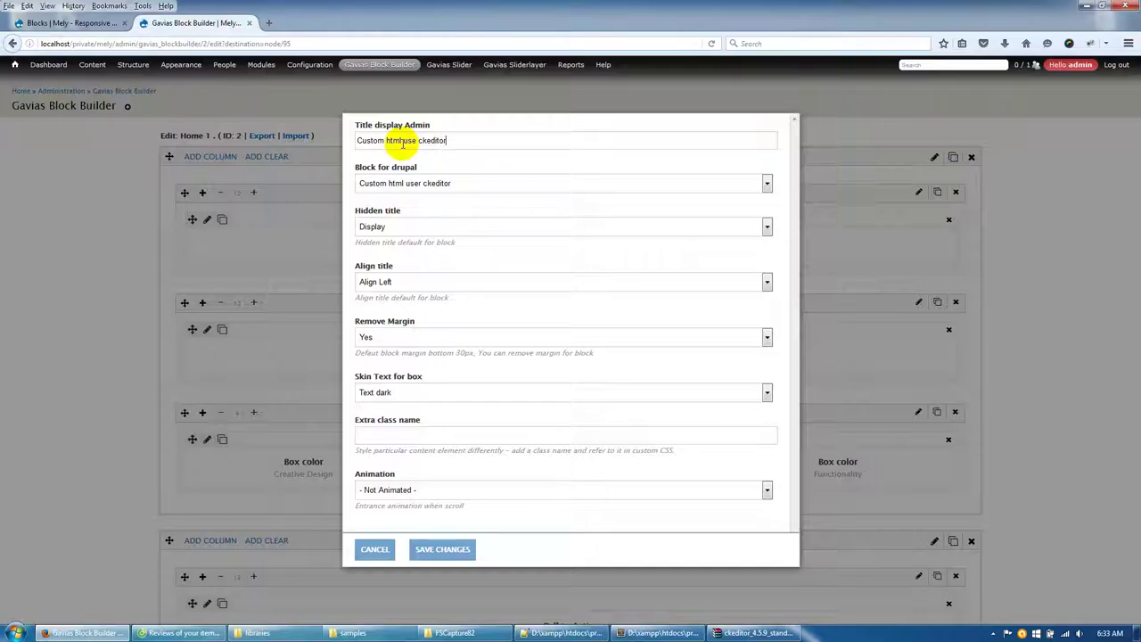
pyautogui.click(436, 546)
pyautogui.scroll(-5, 41, 373)
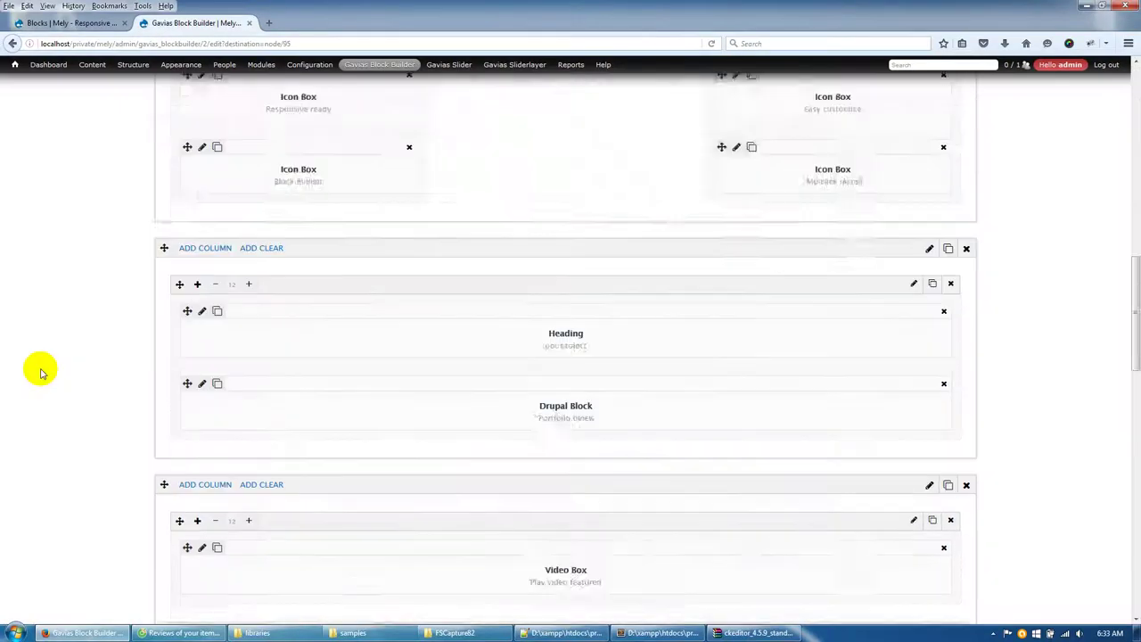
pyautogui.scroll(-10, 41, 373)
pyautogui.click(164, 581)
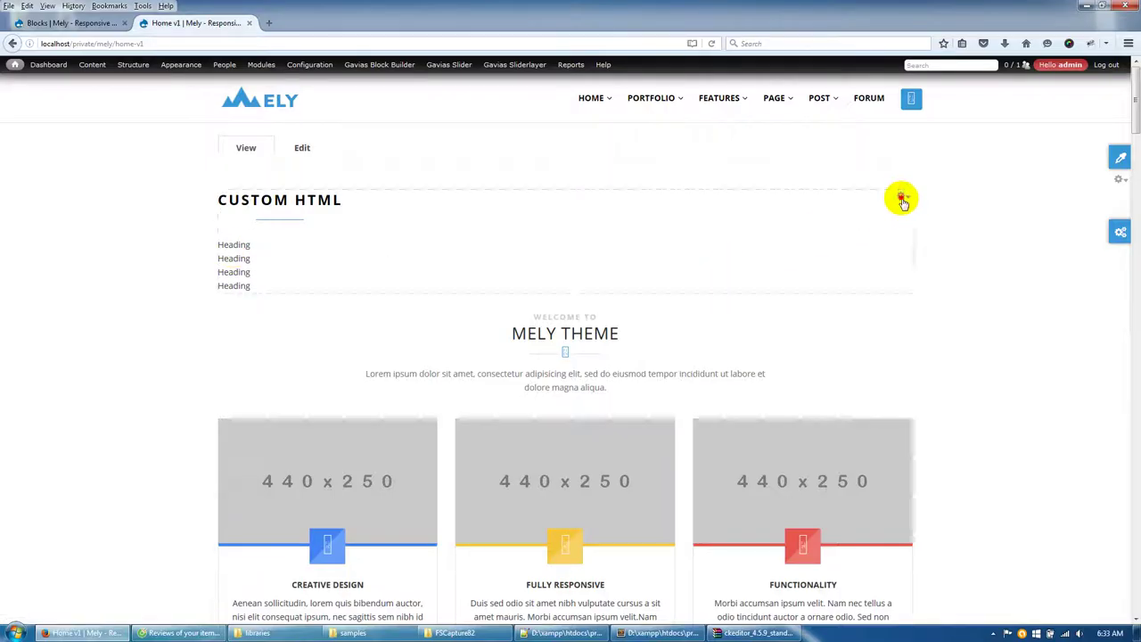
# - Configure the Custom Html block from the home page, set its text format to Full HTML, and save it
pyautogui.click(902, 199)
pyautogui.click(889, 210)
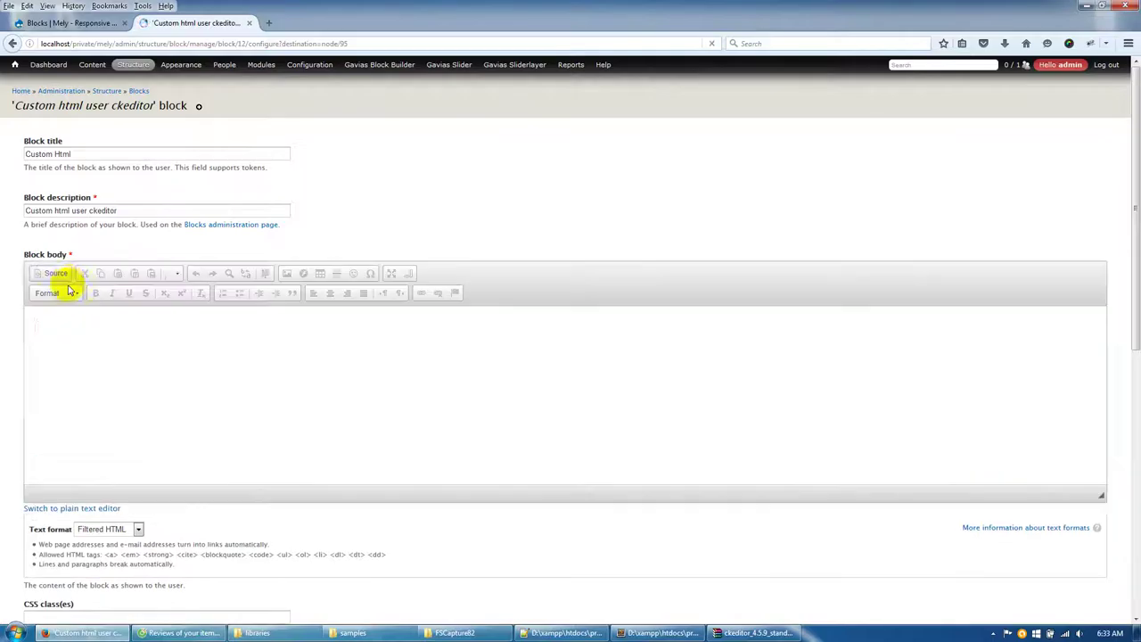
pyautogui.click(111, 528)
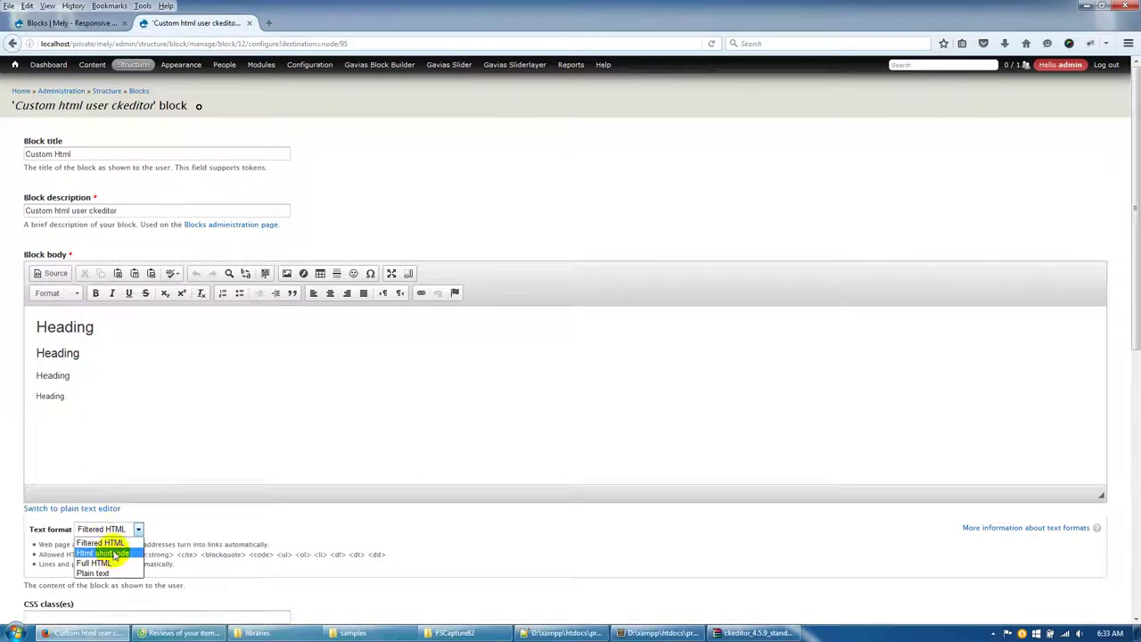
pyautogui.click(111, 563)
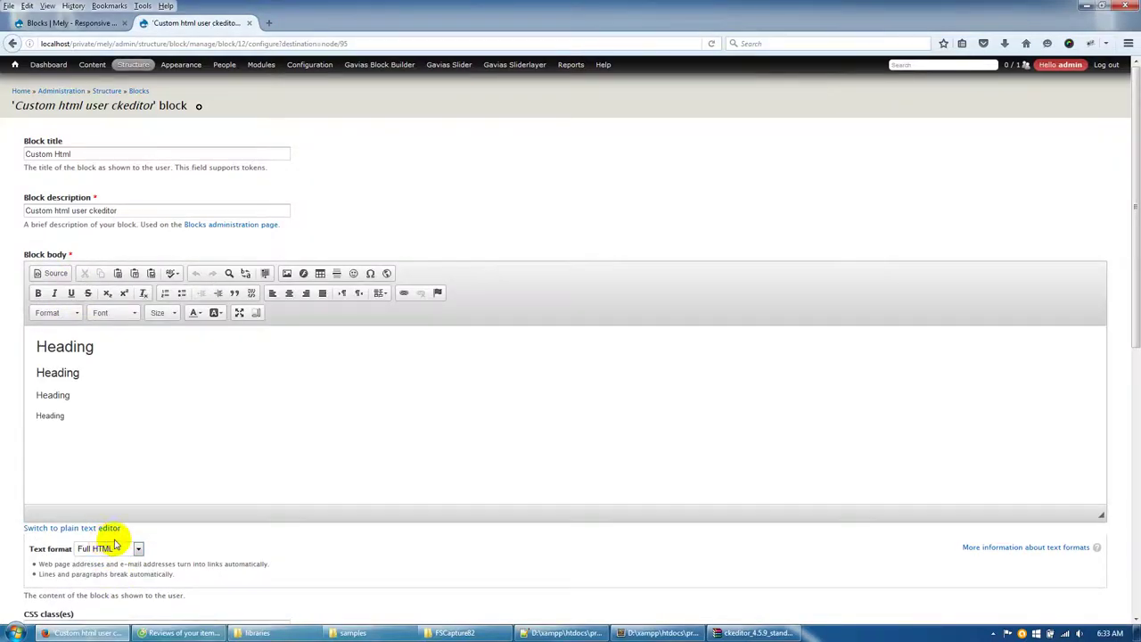
pyautogui.scroll(-6, 13, 509)
pyautogui.click(62, 576)
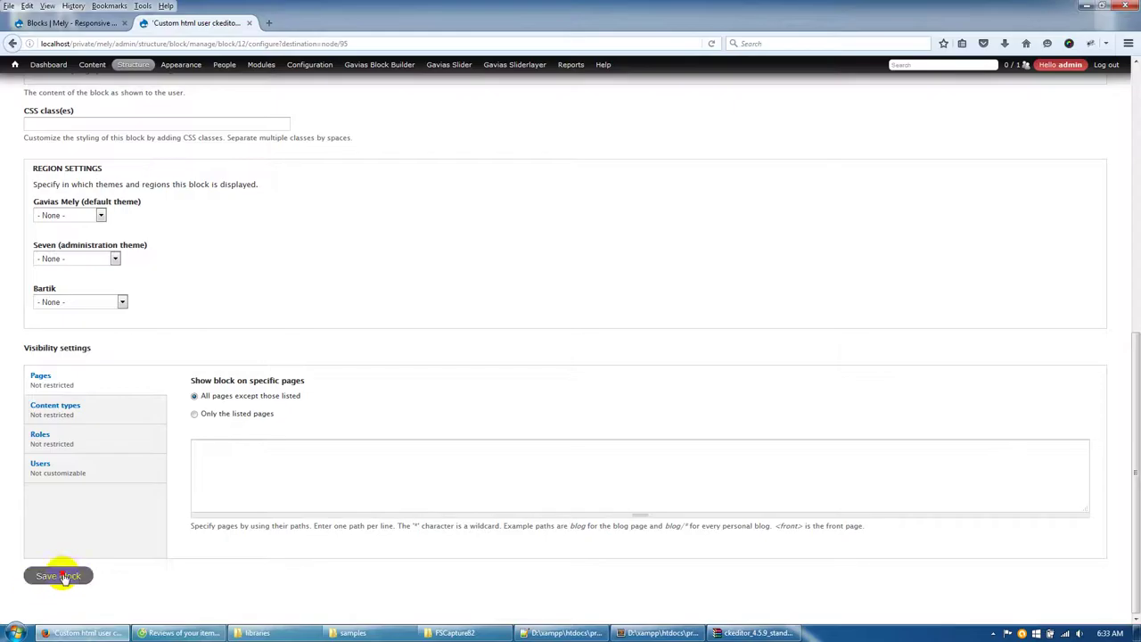
# - Check how the Custom Html block's headings are displayed on the home page
pyautogui.scroll(5, 214, 303)
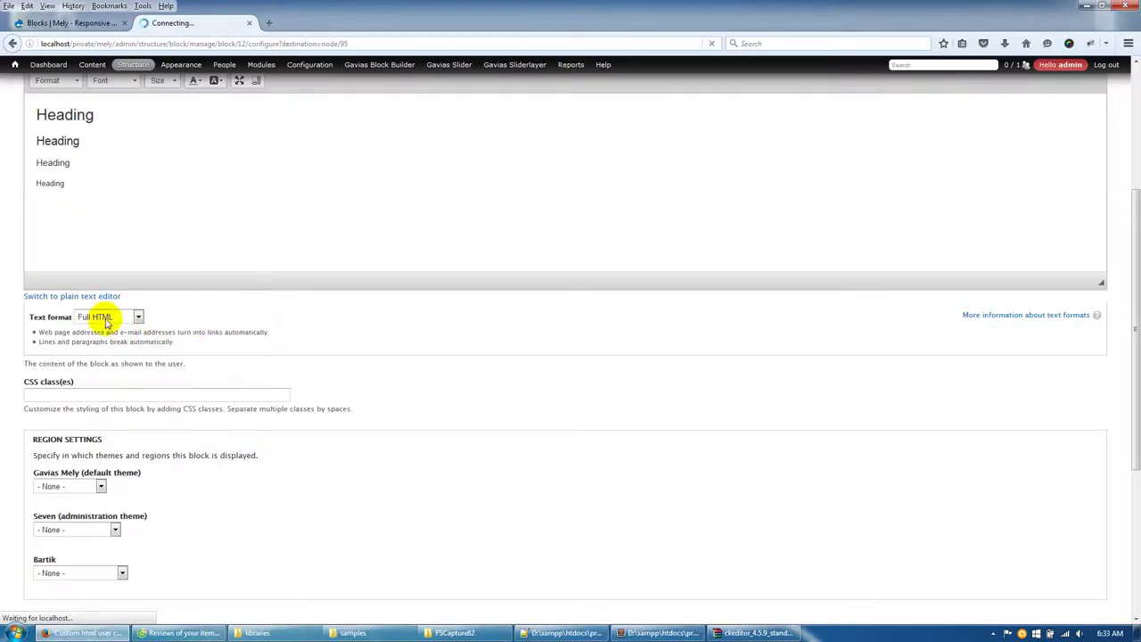
pyautogui.scroll(1, 165, 326)
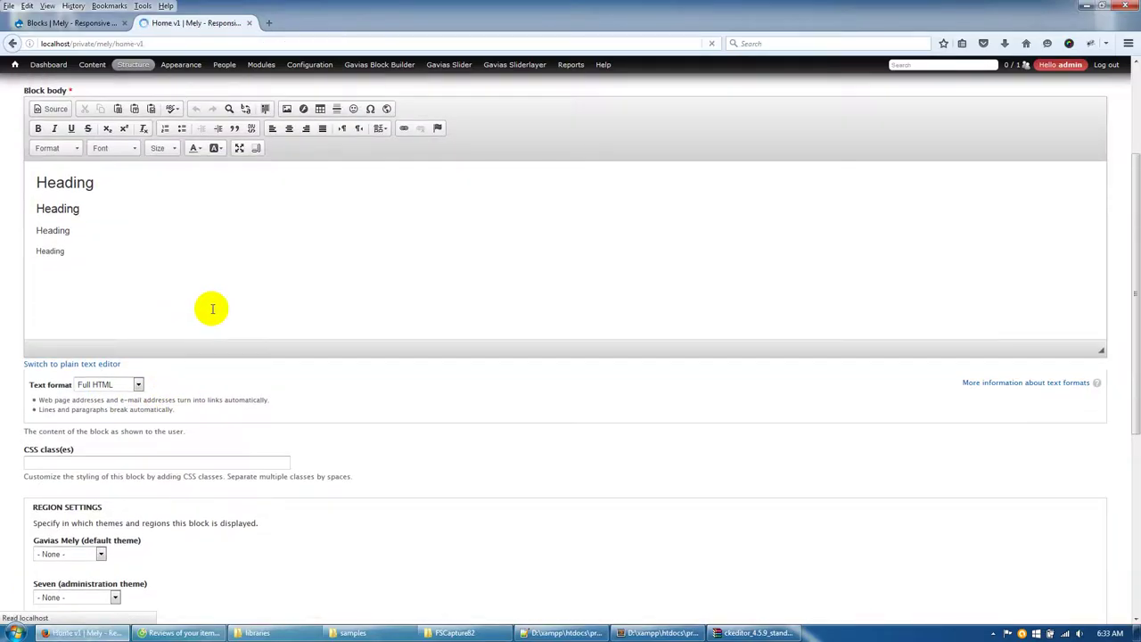
pyautogui.moveTo(209, 297); pyautogui.dragTo(305, 377)
pyautogui.click(148, 351)
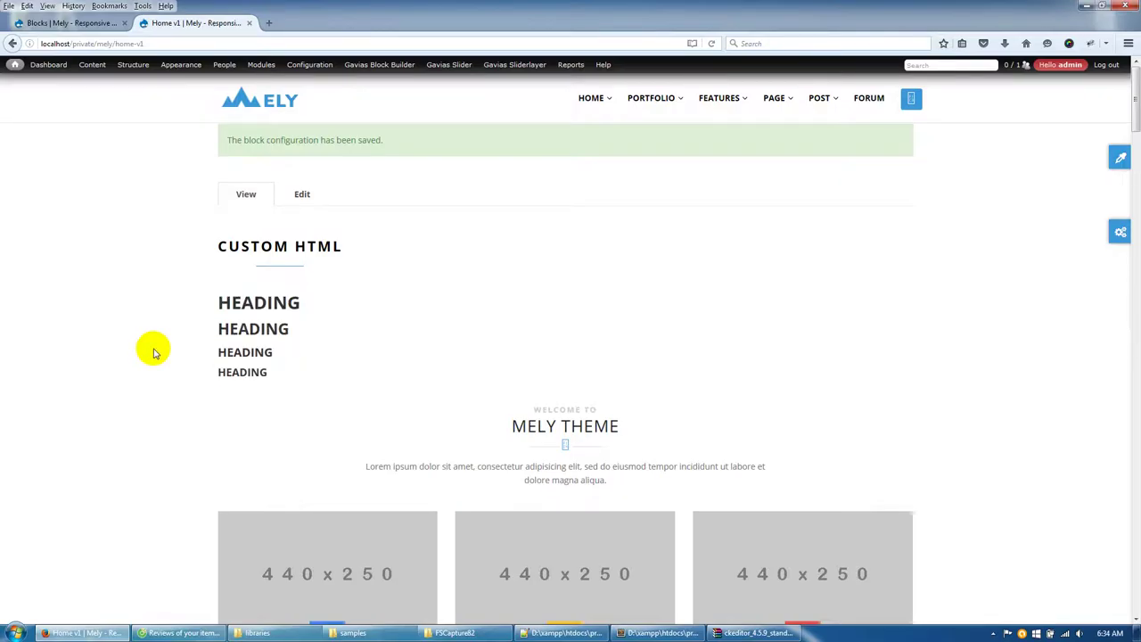